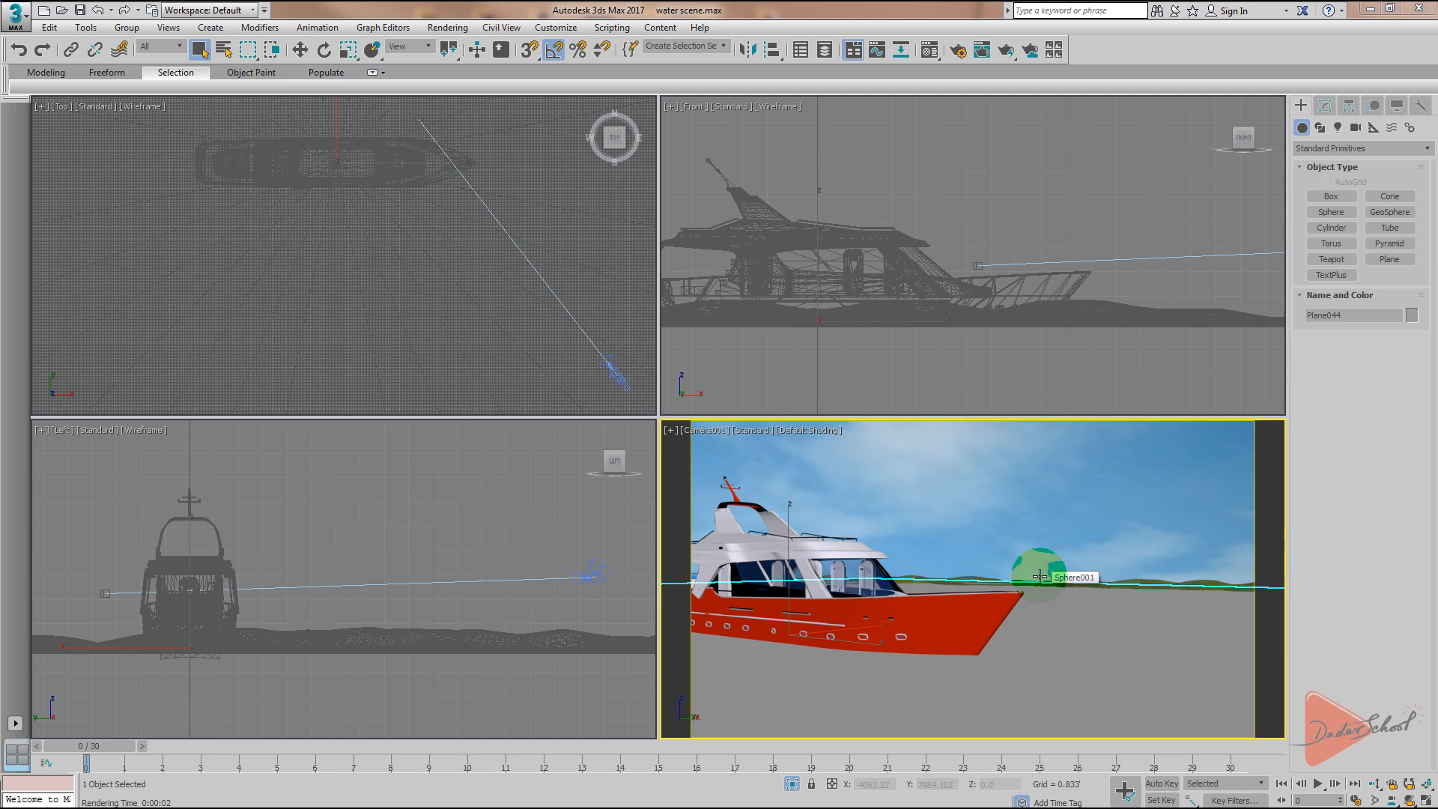
drag(1040, 575, 925, 706)
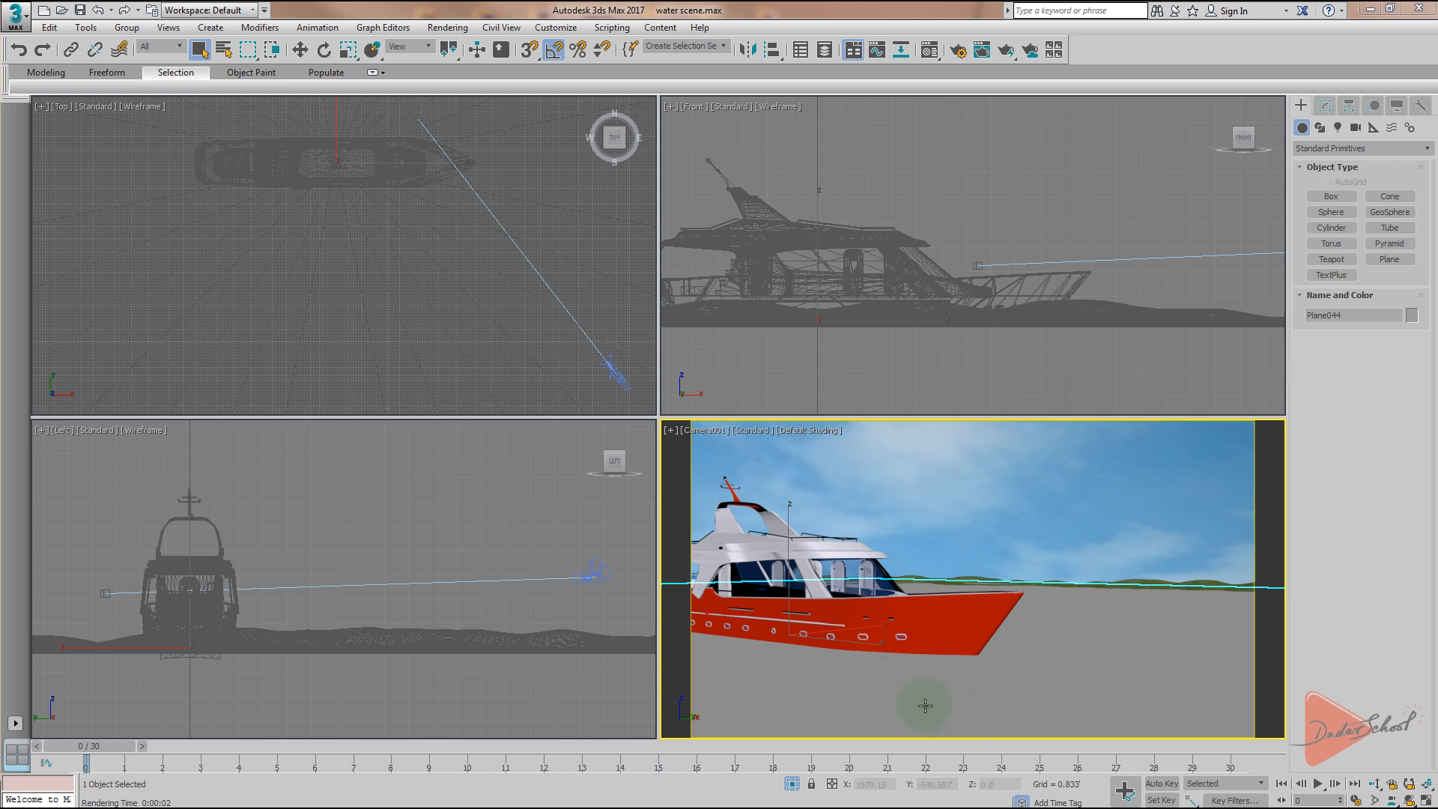
drag(925, 706, 929, 705)
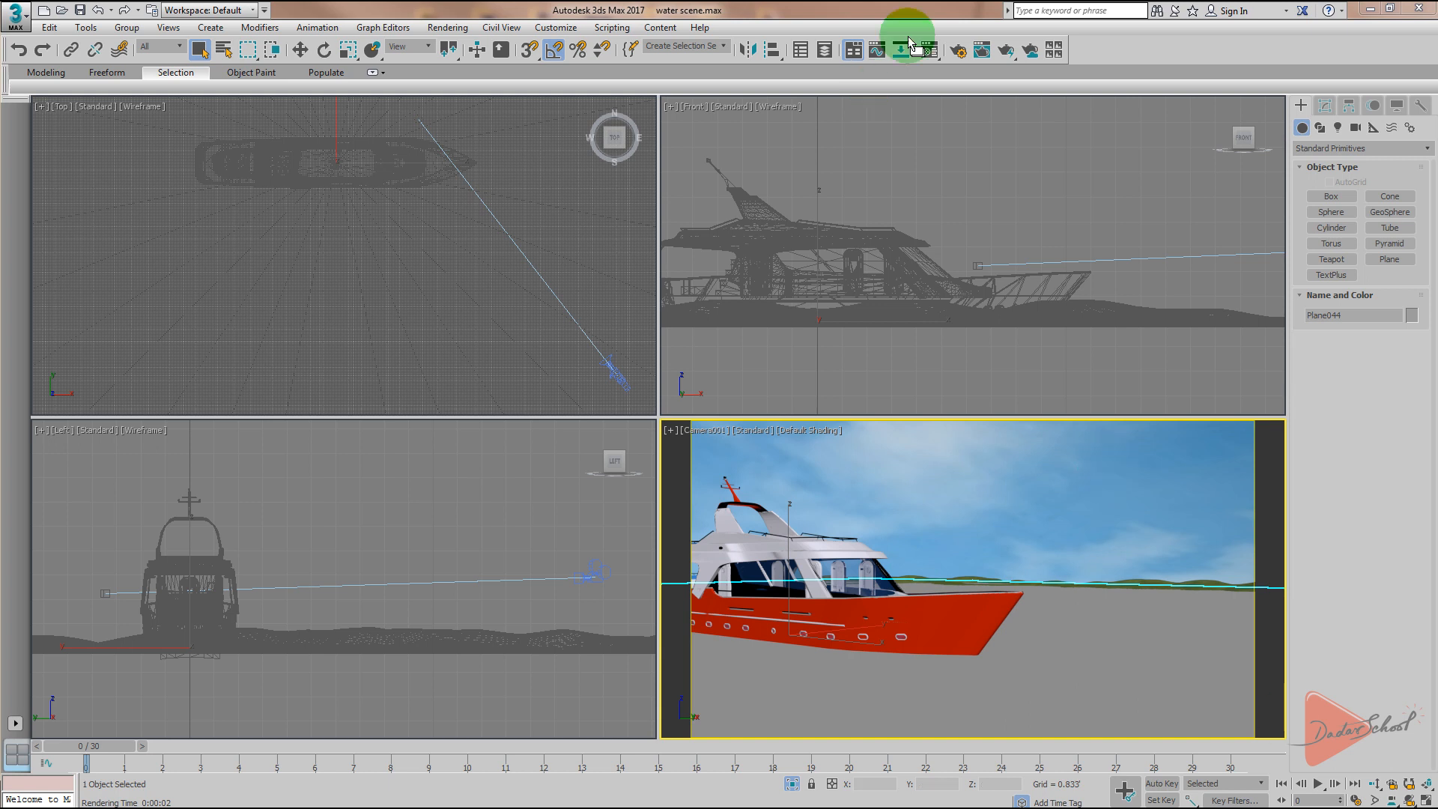
- Give the last empty sample slot in the Material Editor a light blue diffuse color (red 99, green 187, blue 255)
key(m)
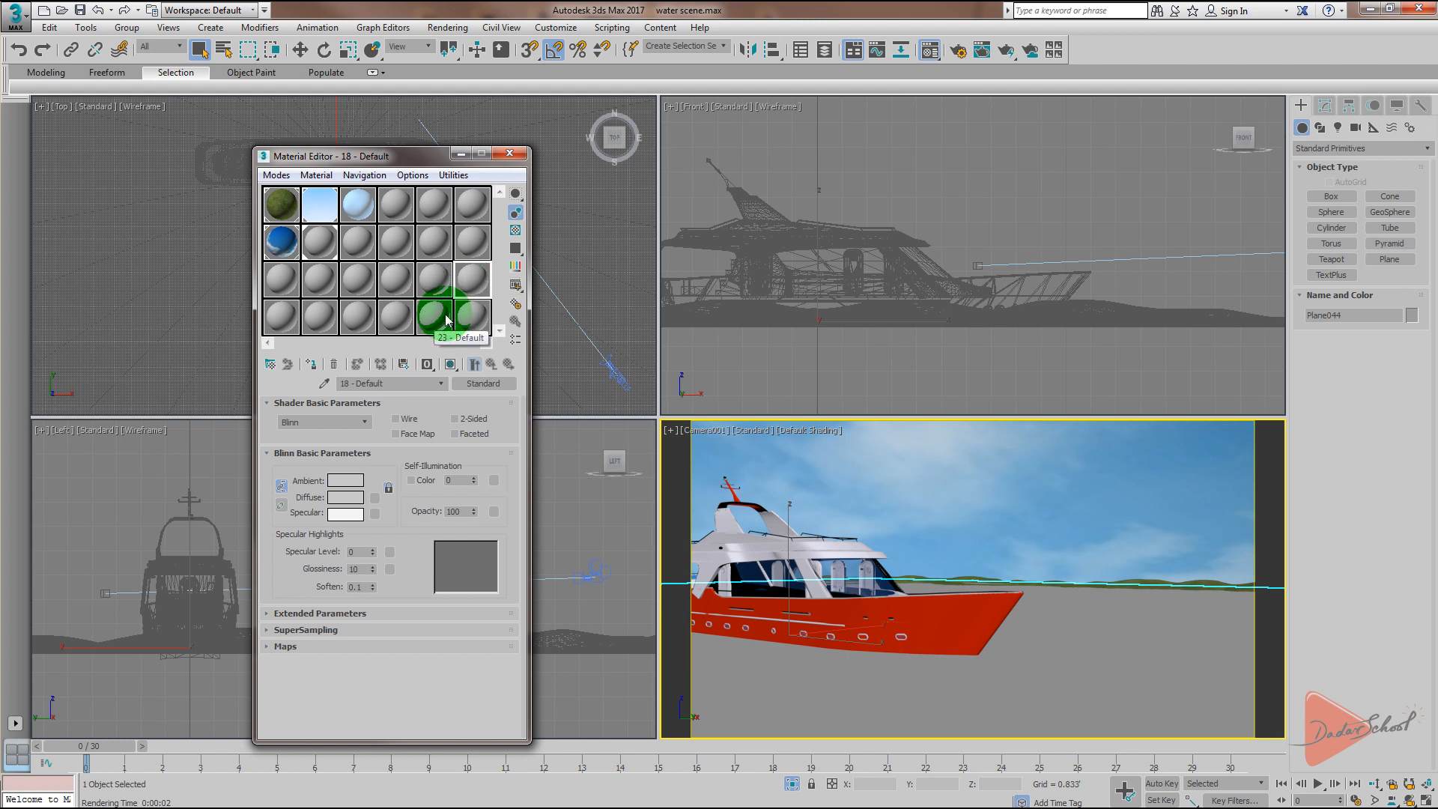
click(469, 322)
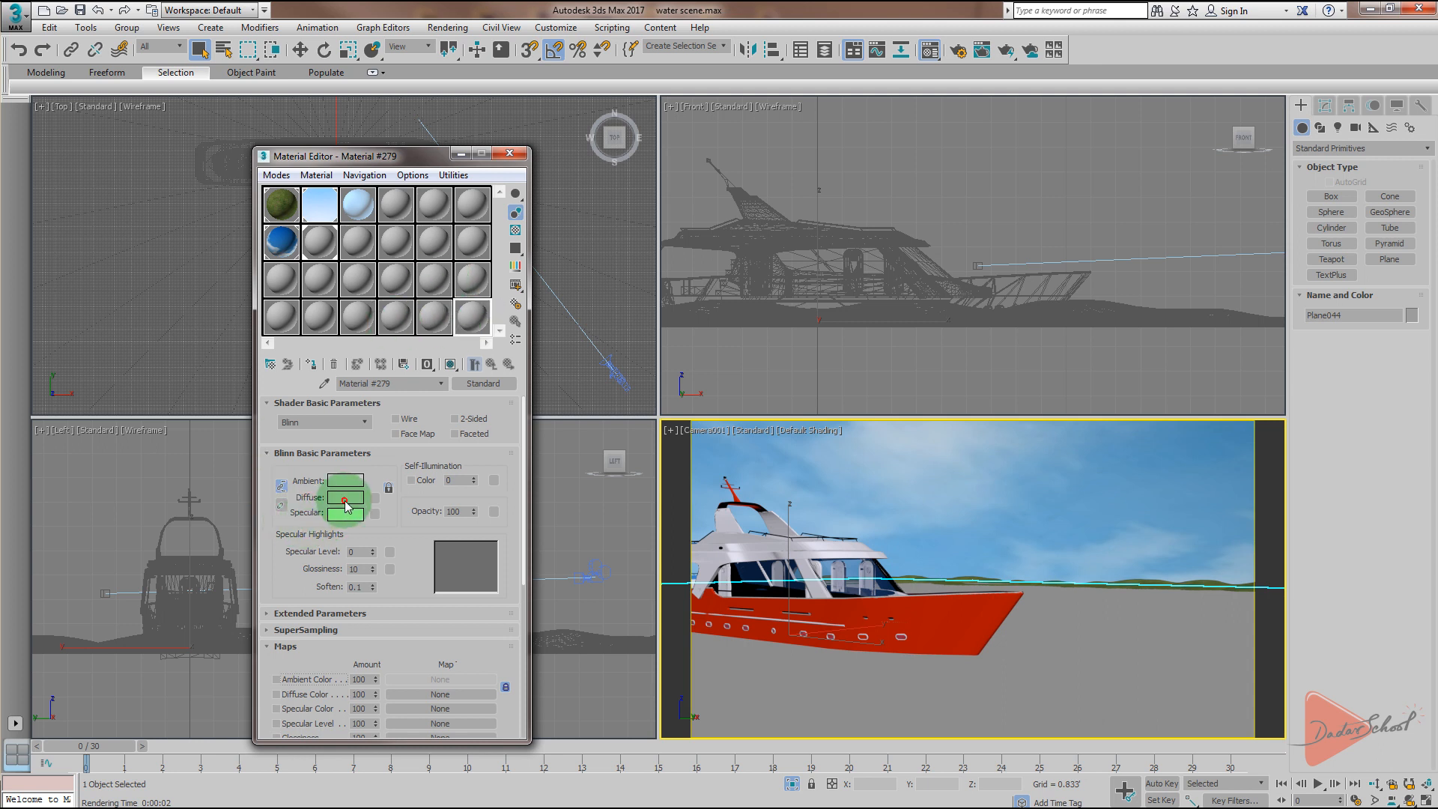
click(345, 501)
click(688, 416)
drag(688, 417, 685, 404)
drag(768, 466, 753, 452)
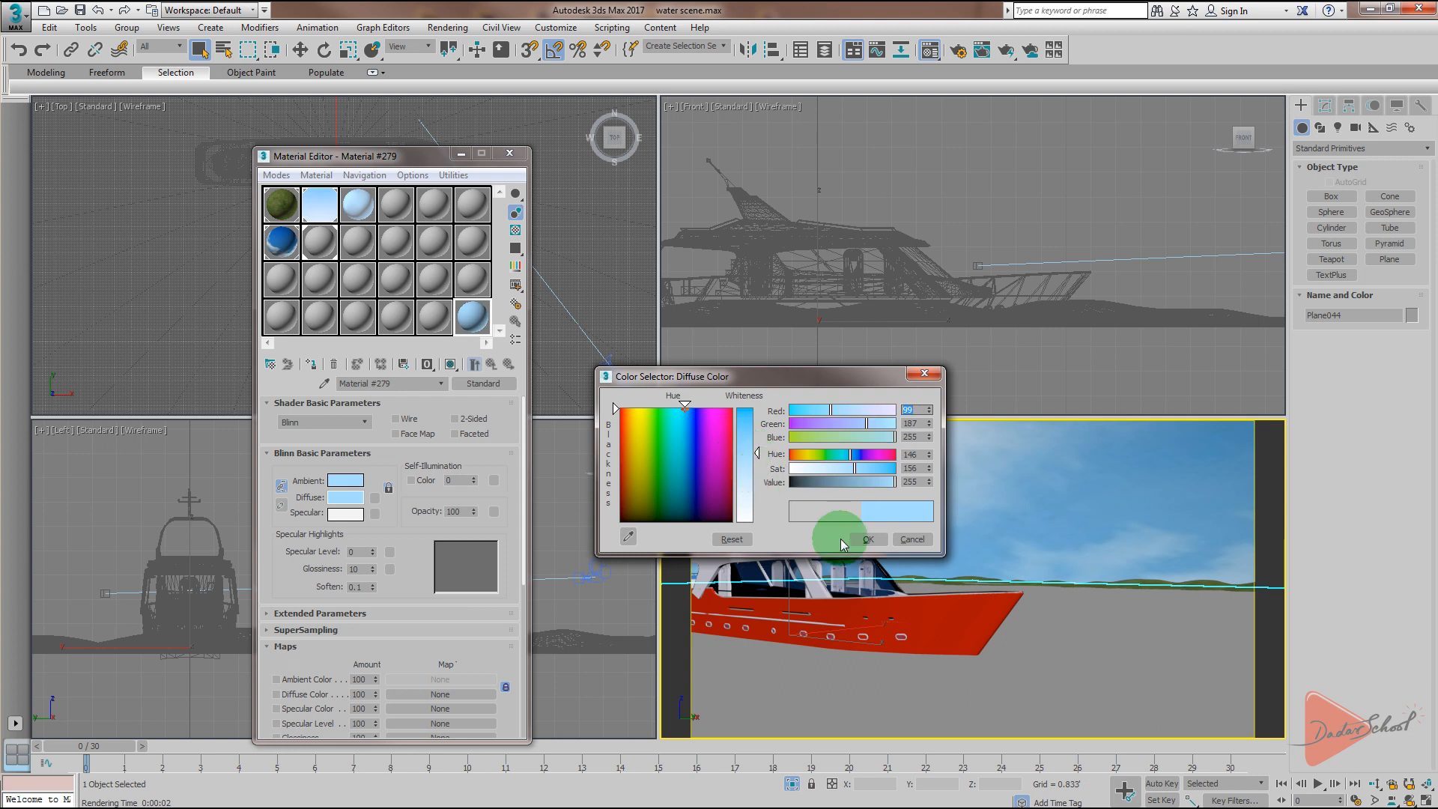
click(867, 540)
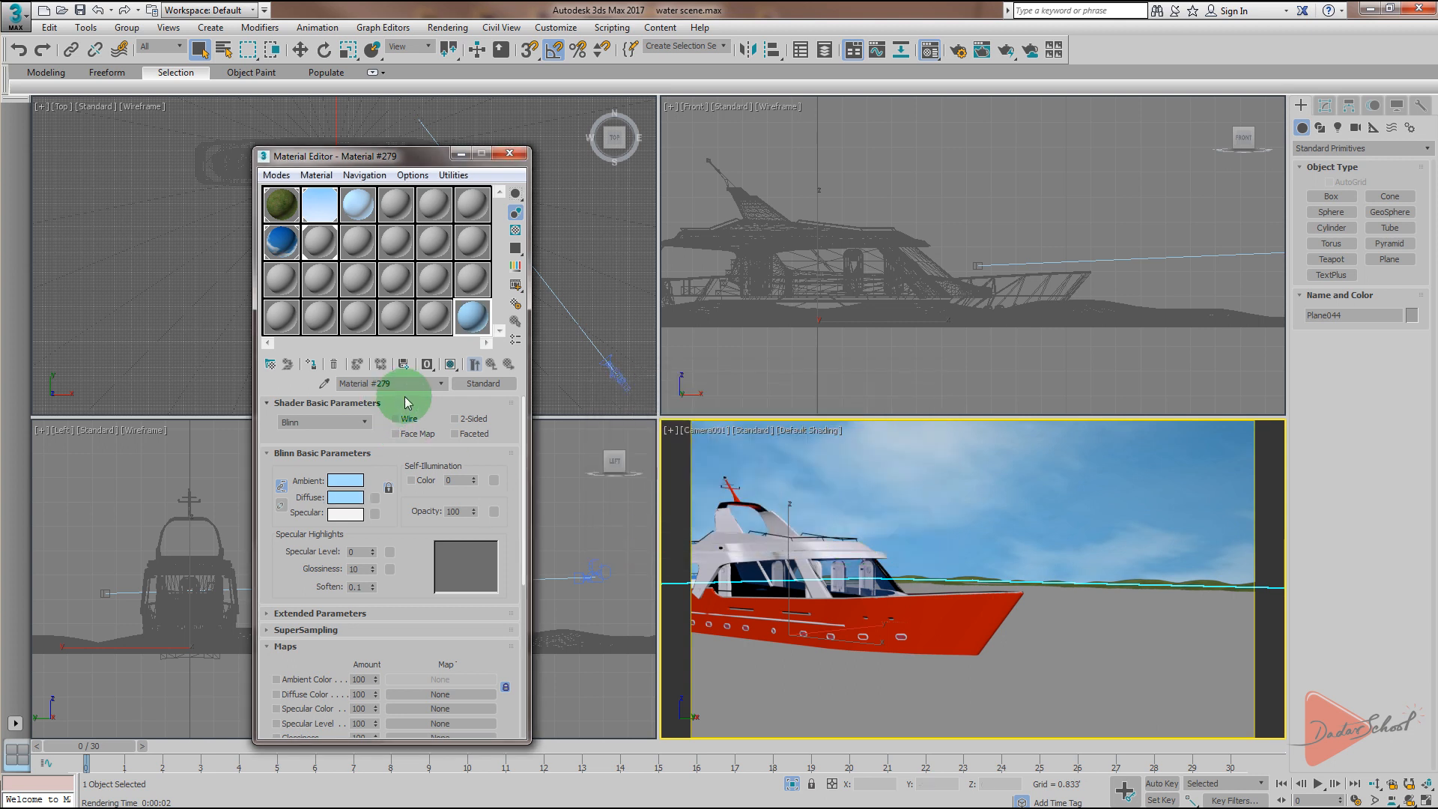
click(352, 515)
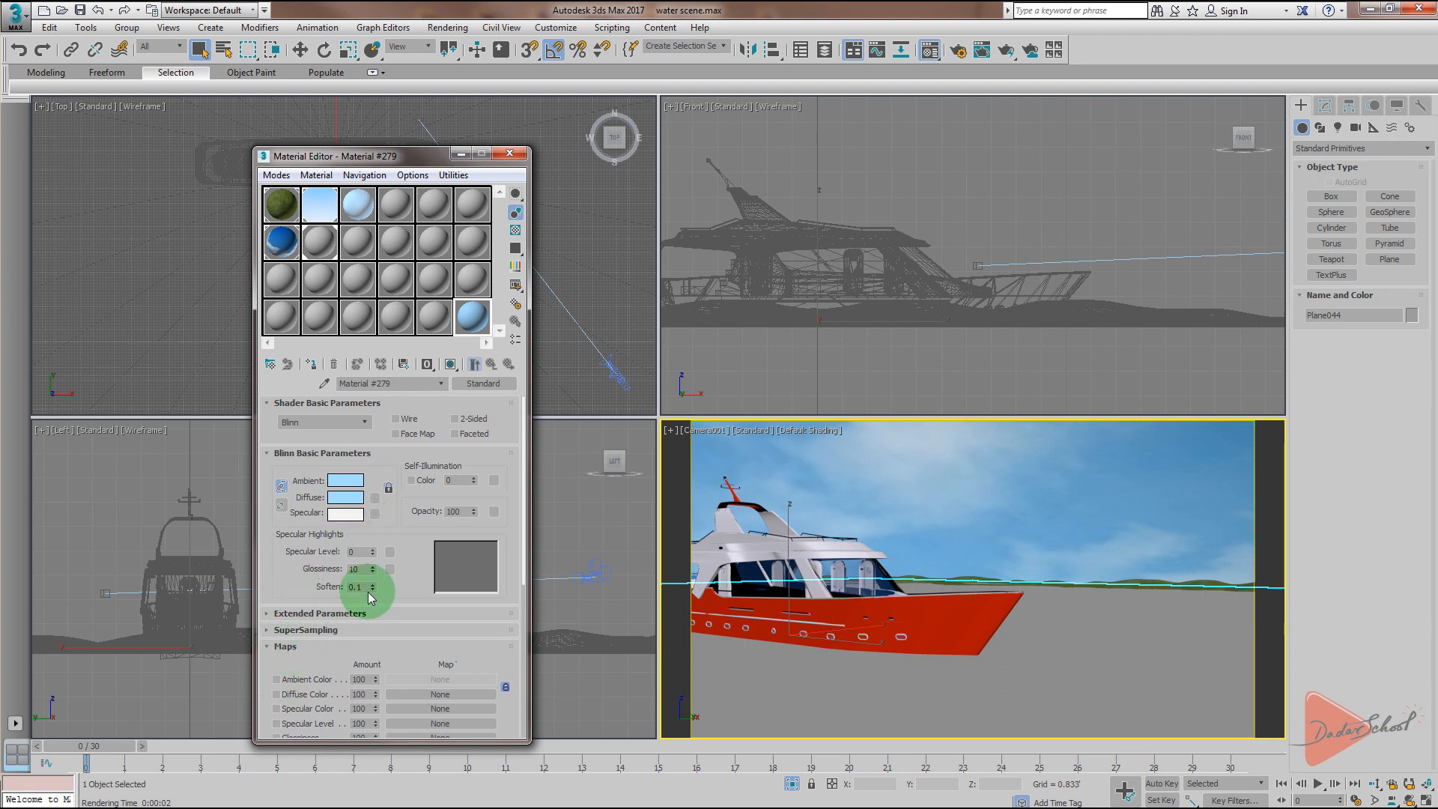
- Assign a Raytrace map to the blue material's Reflection channel and return to the parent material
drag(405, 565, 404, 469)
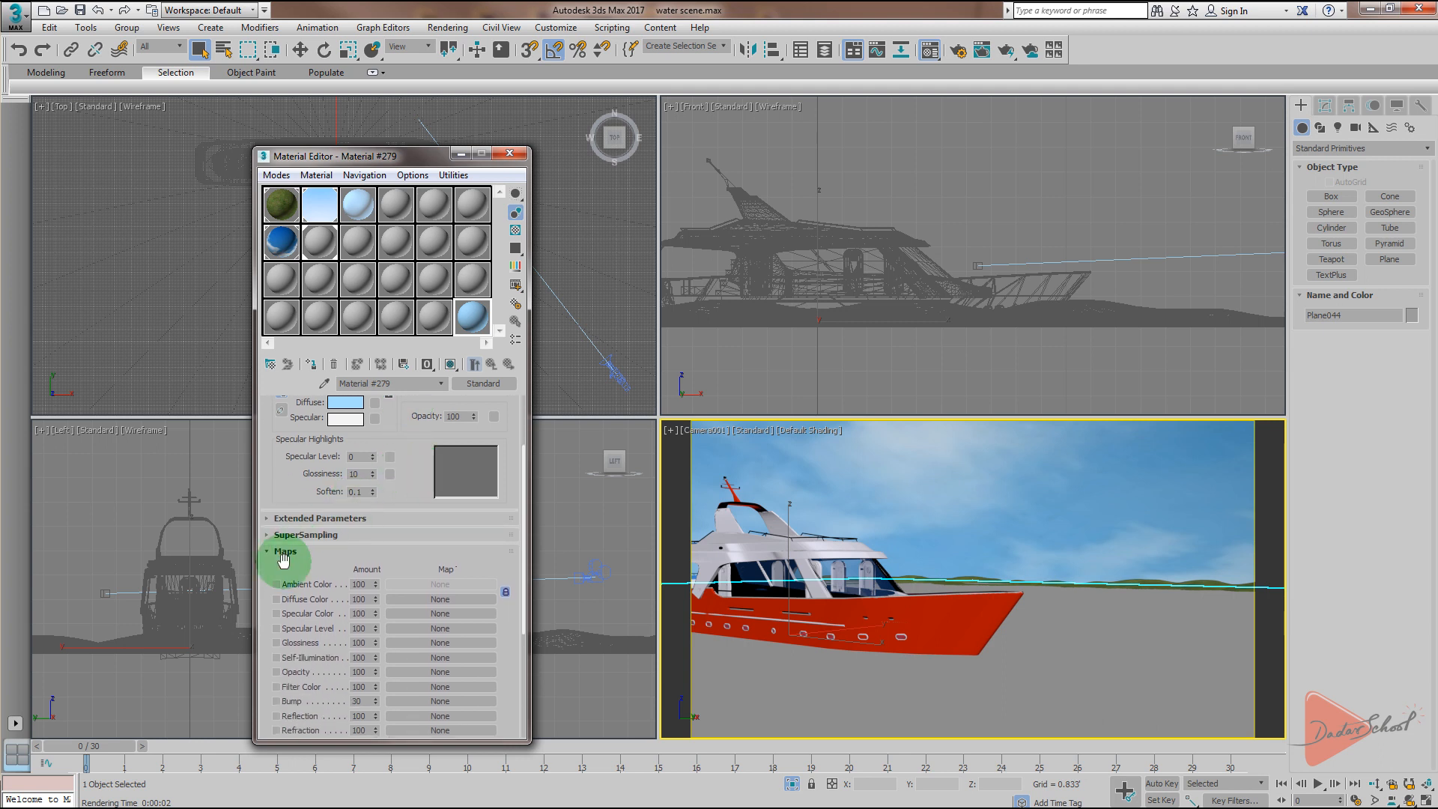
scroll(299, 571, down, 3)
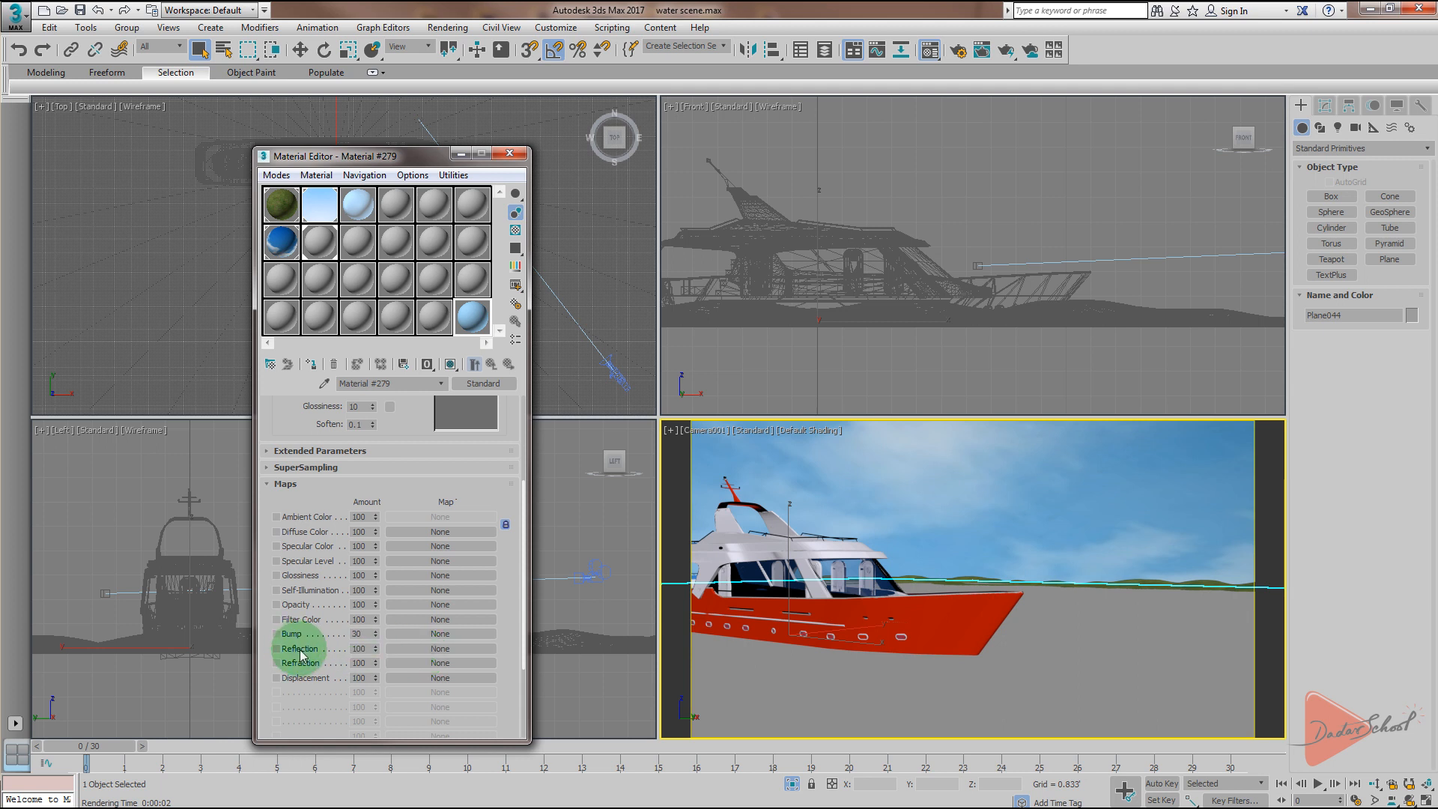
click(391, 648)
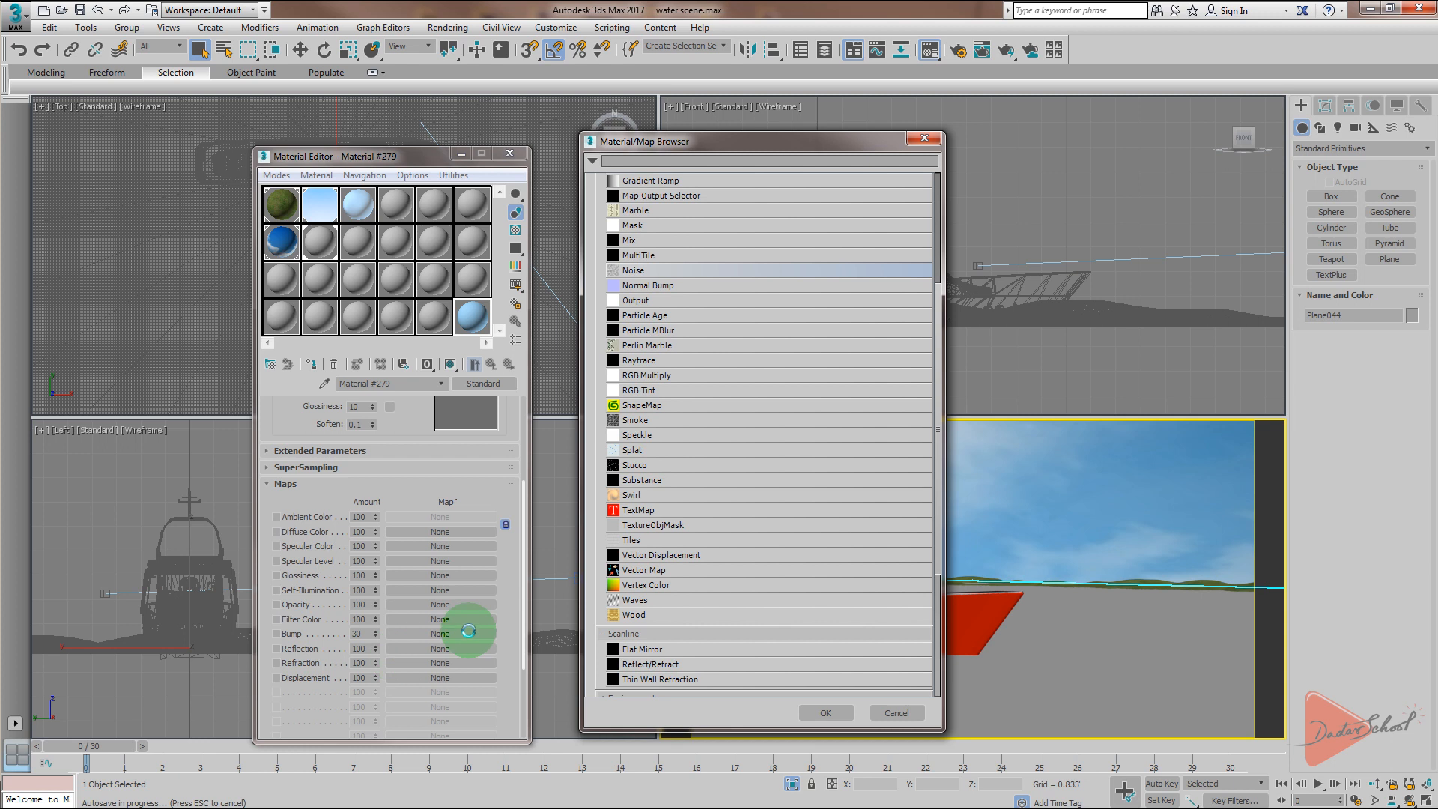
scroll(658, 539, up, 2)
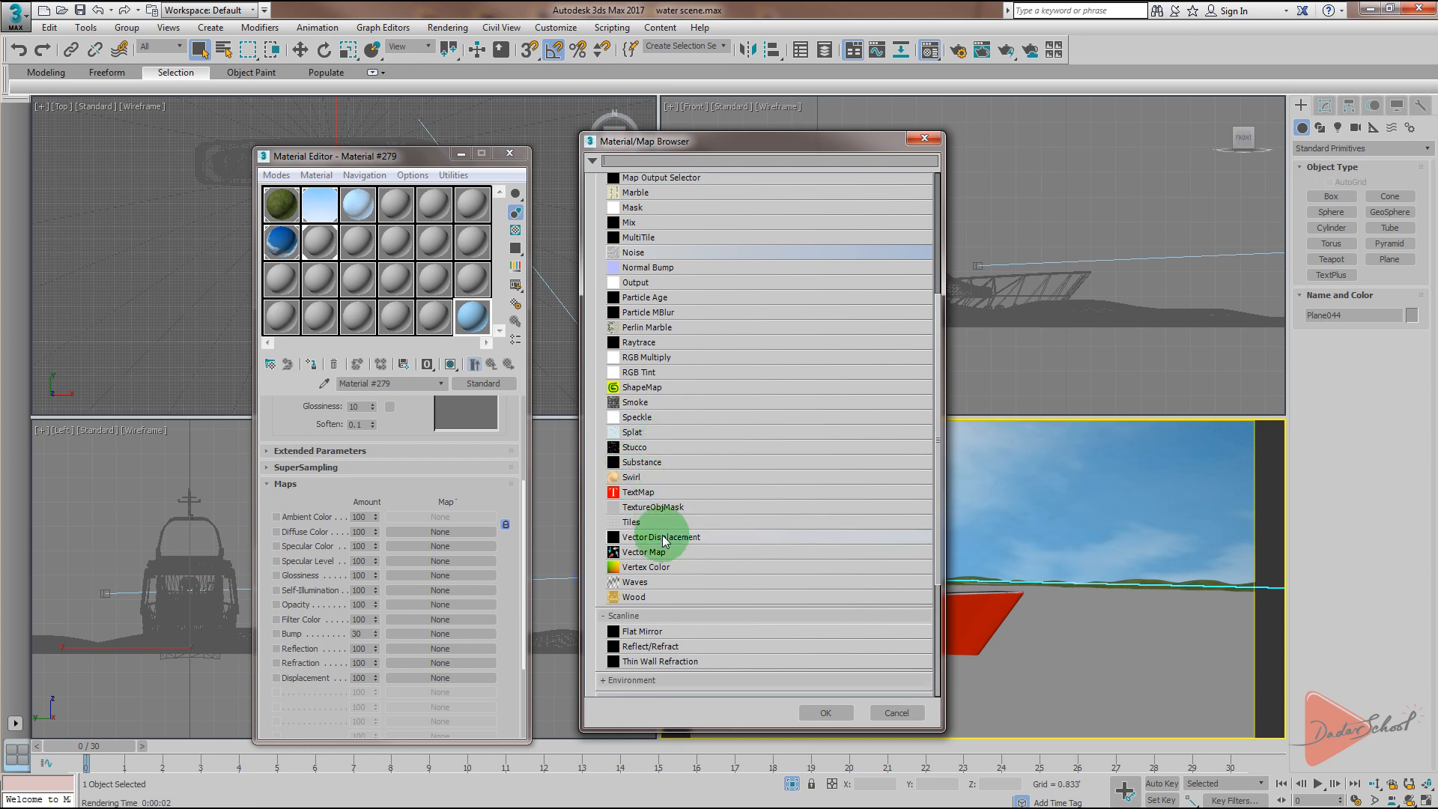
click(646, 396)
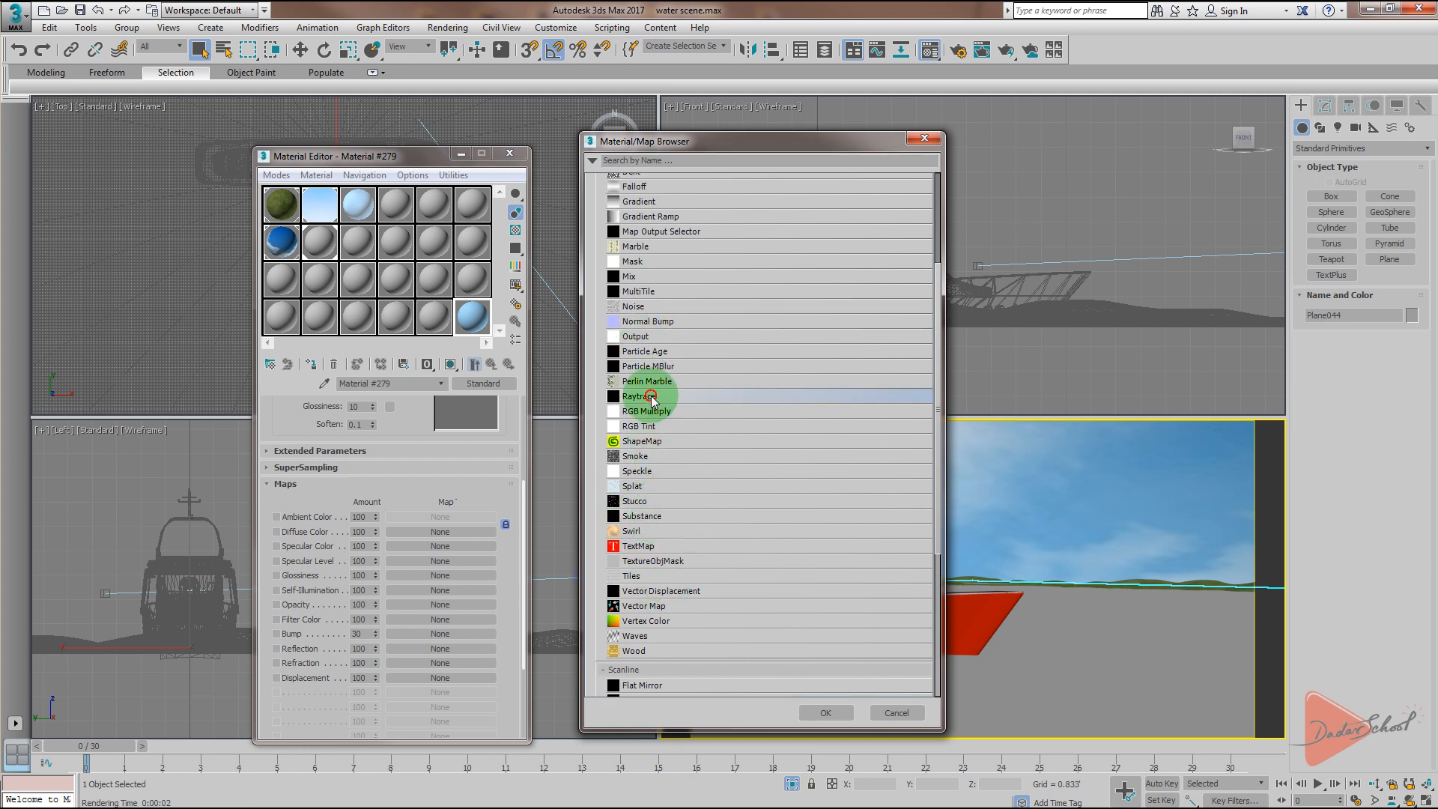
click(825, 712)
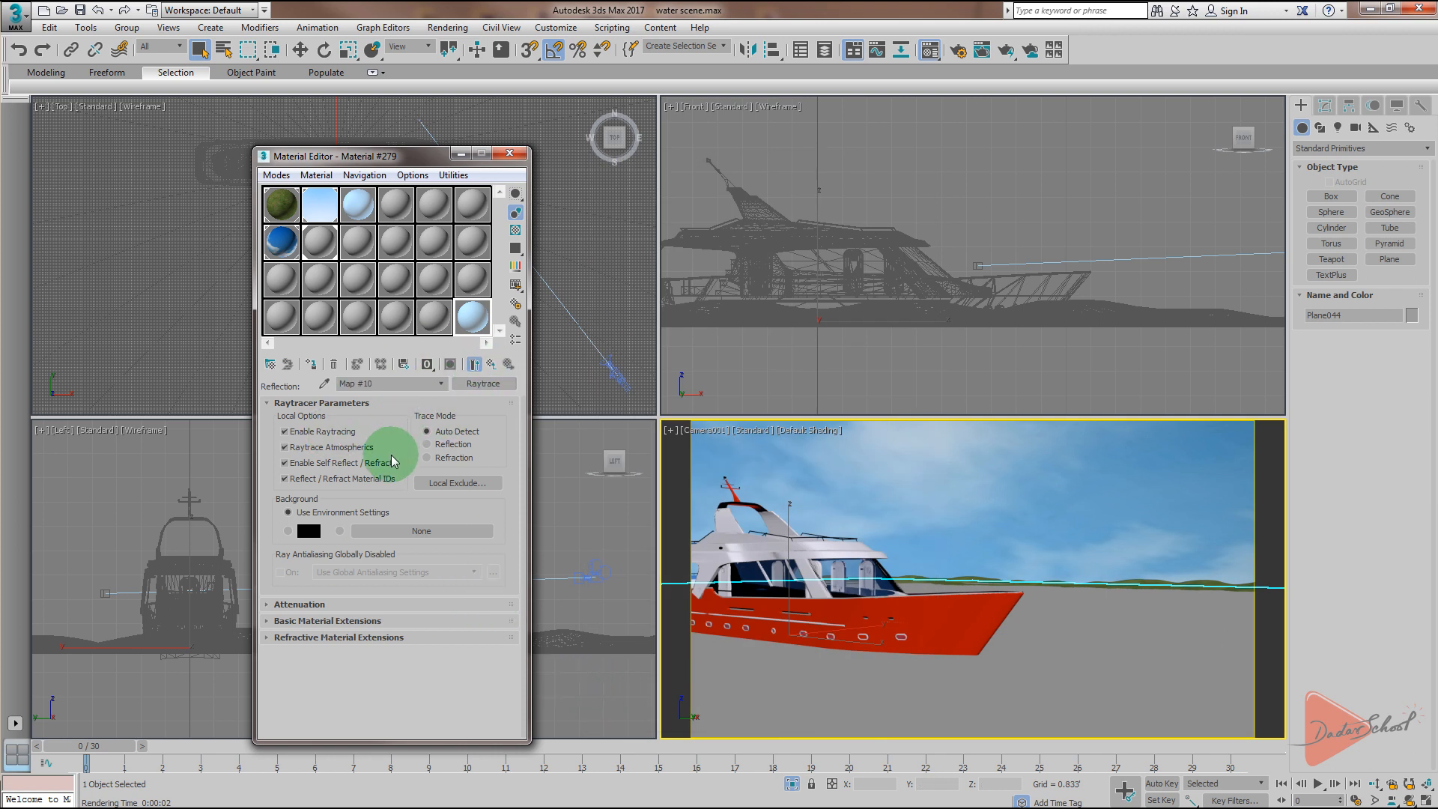
click(492, 365)
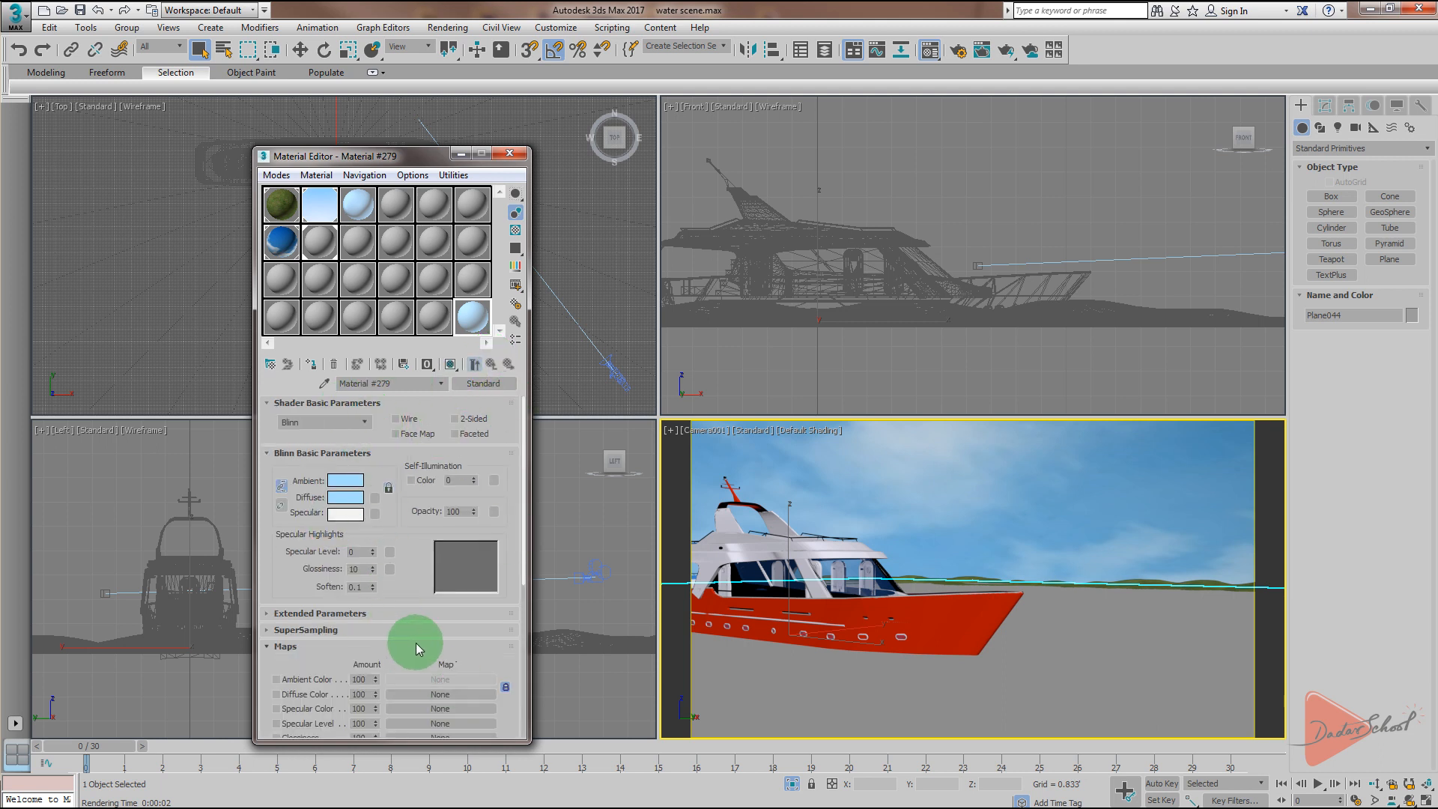
- Assign a Noise map to the material's Bump channel and return to the parent material
drag(410, 647, 410, 495)
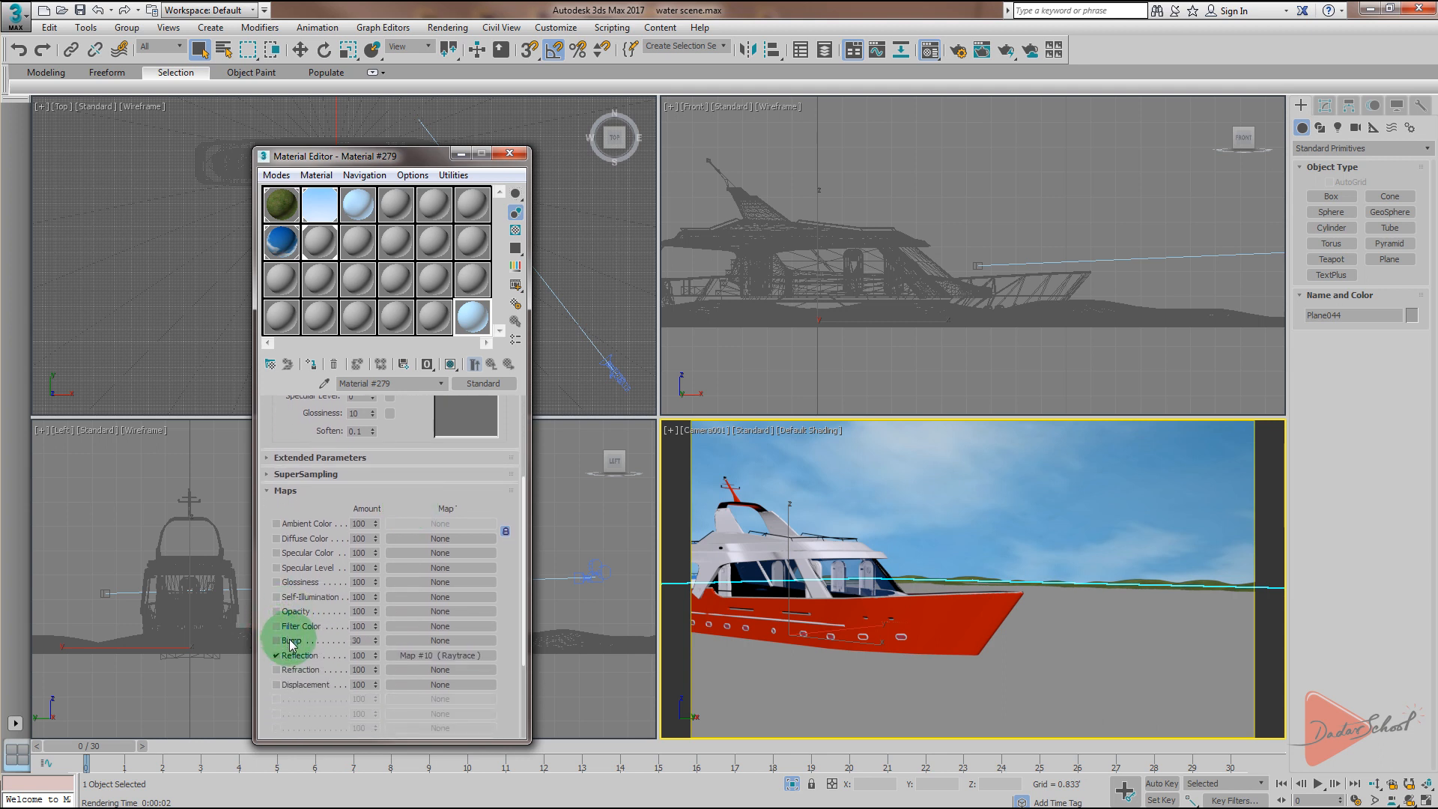
click(404, 641)
scroll(677, 473, up, 3)
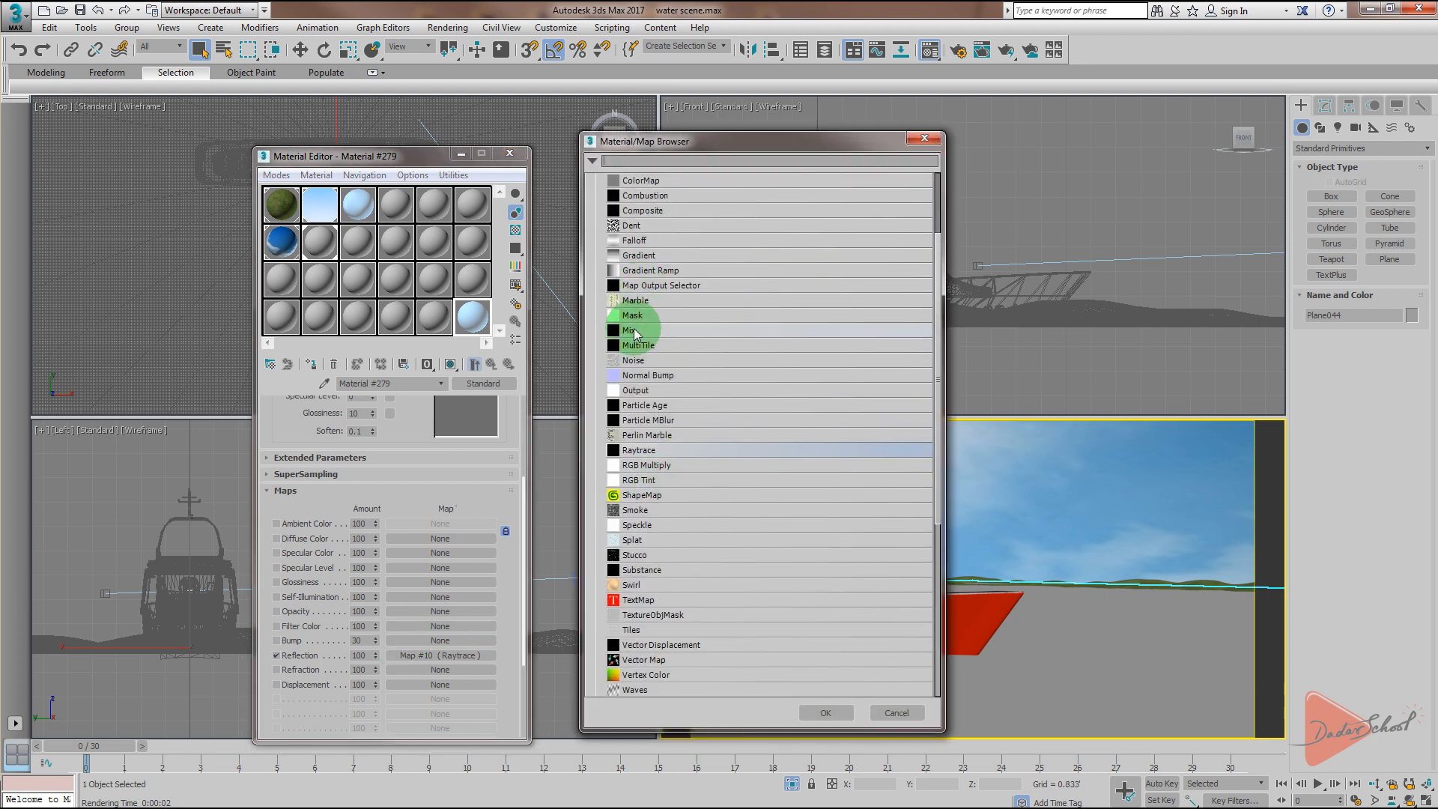
click(633, 360)
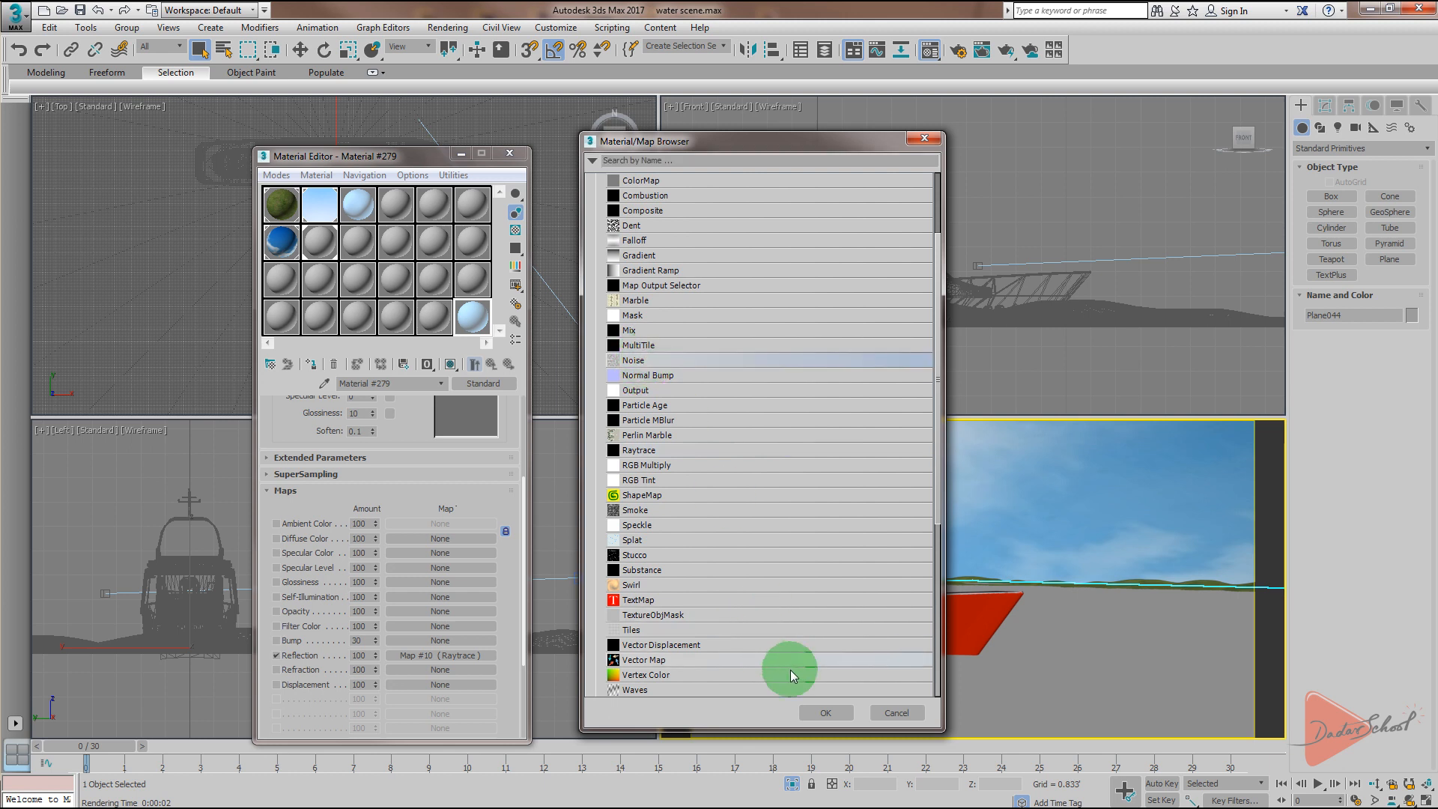
click(822, 712)
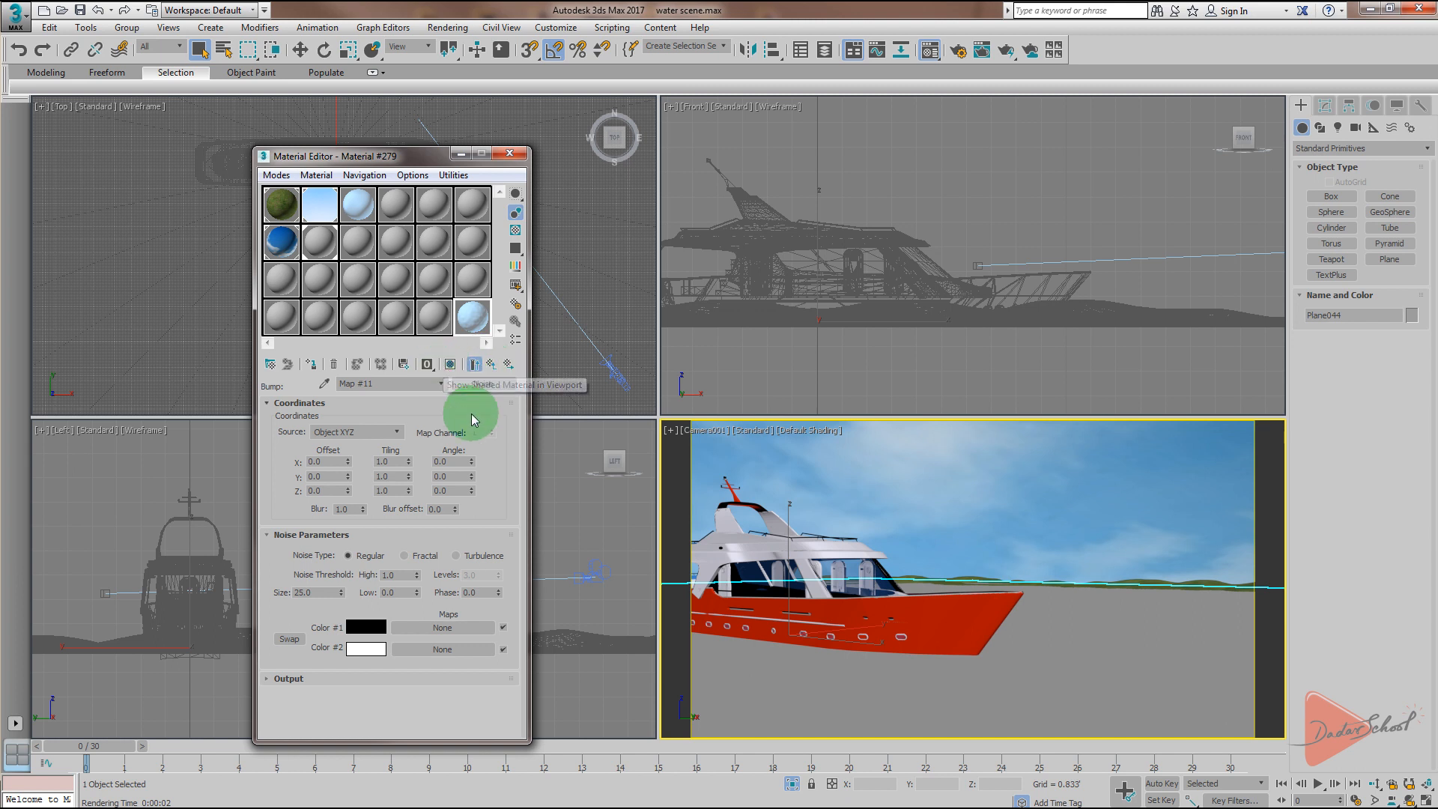
click(492, 365)
- Reopen the bump Noise map, enlarge its sample preview, and set the noise type to Fractal after trying Turbulence
drag(385, 578, 407, 487)
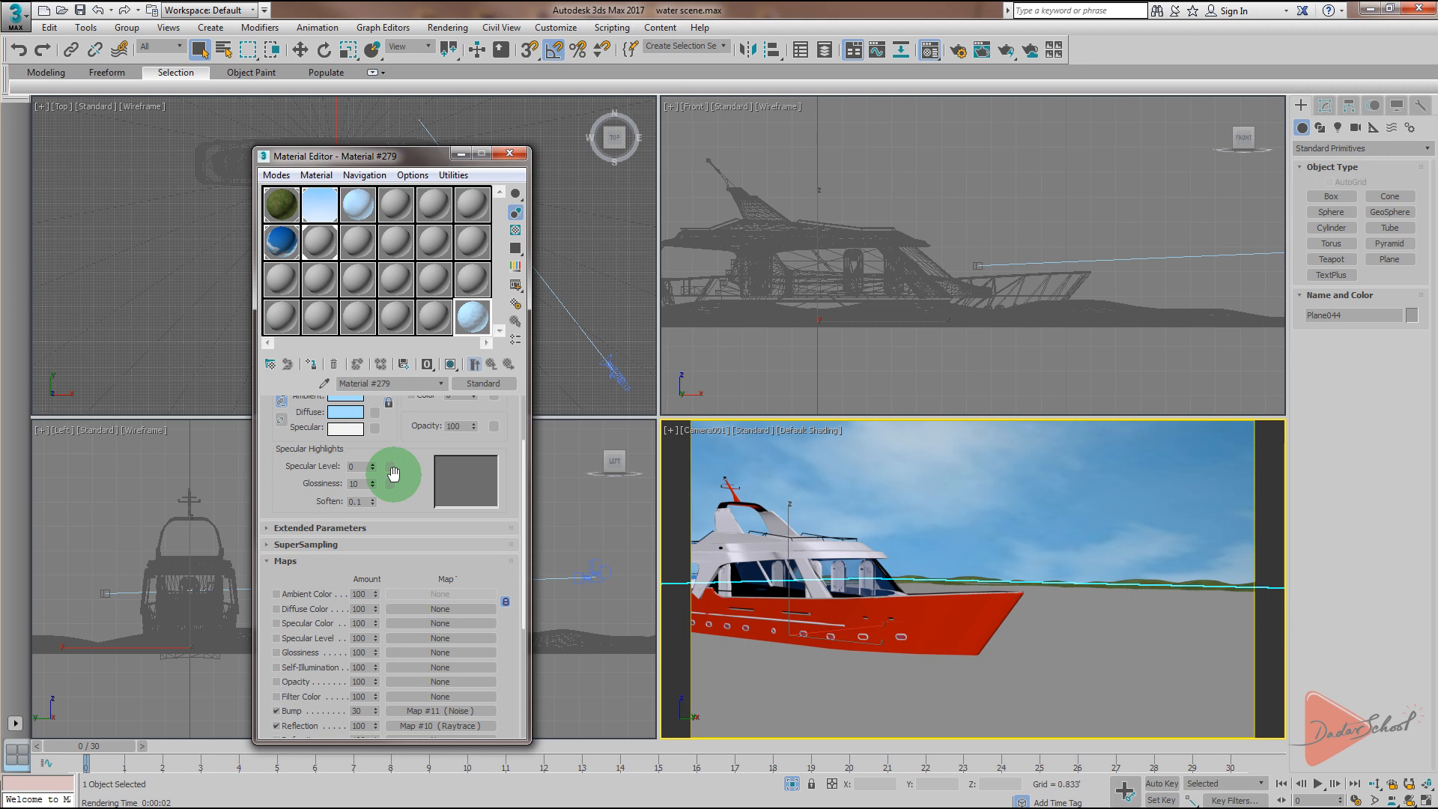
drag(409, 514, 409, 438)
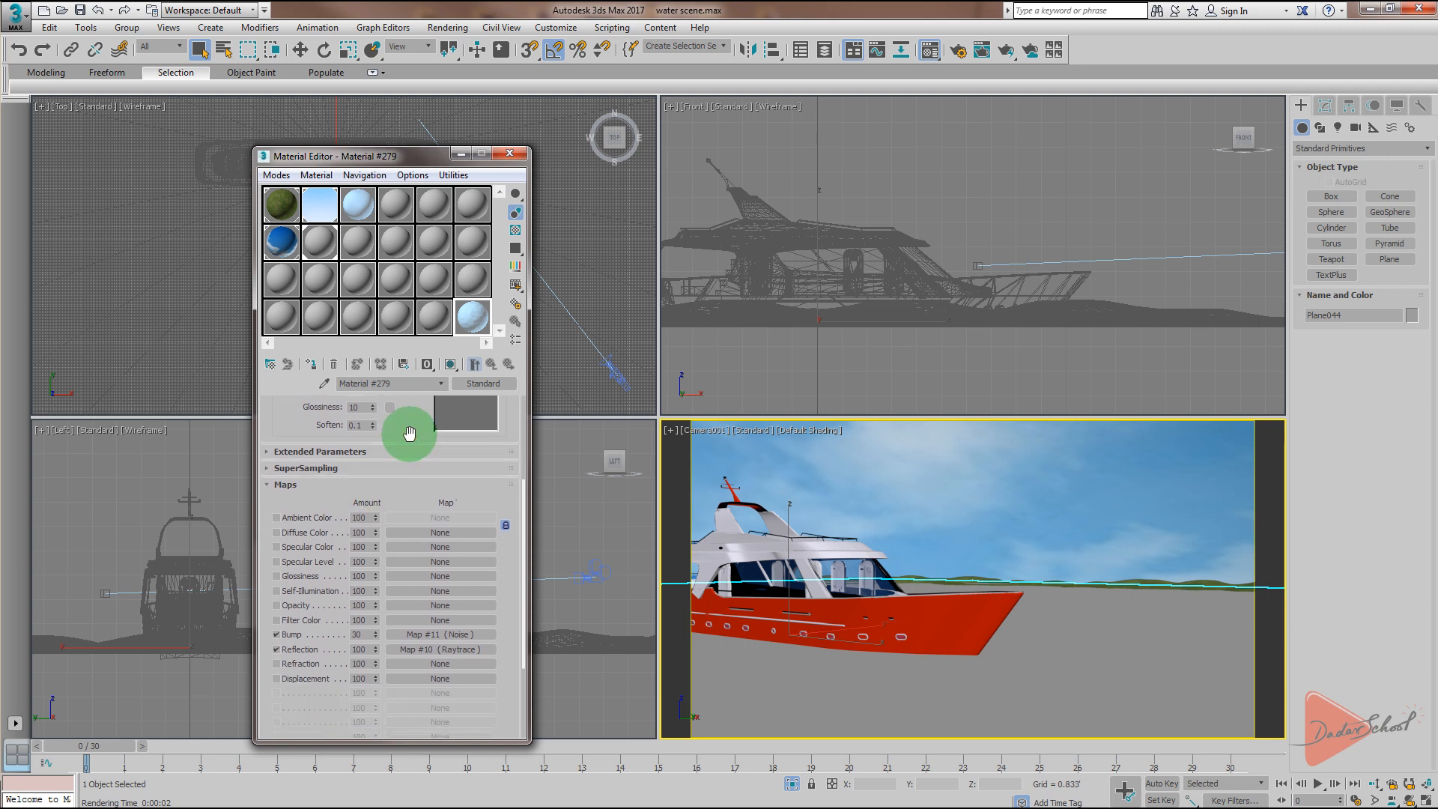
click(465, 638)
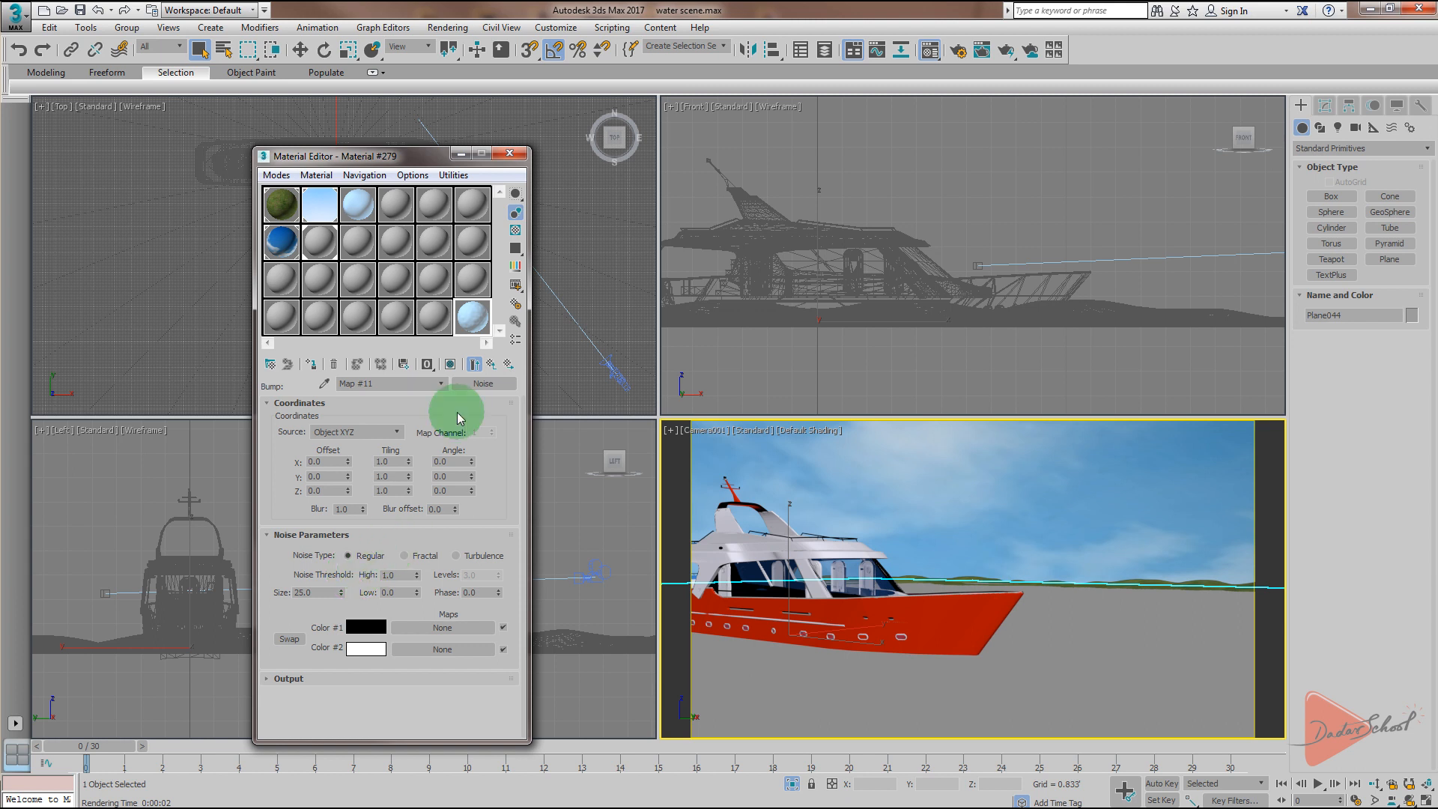
double_click(486, 328)
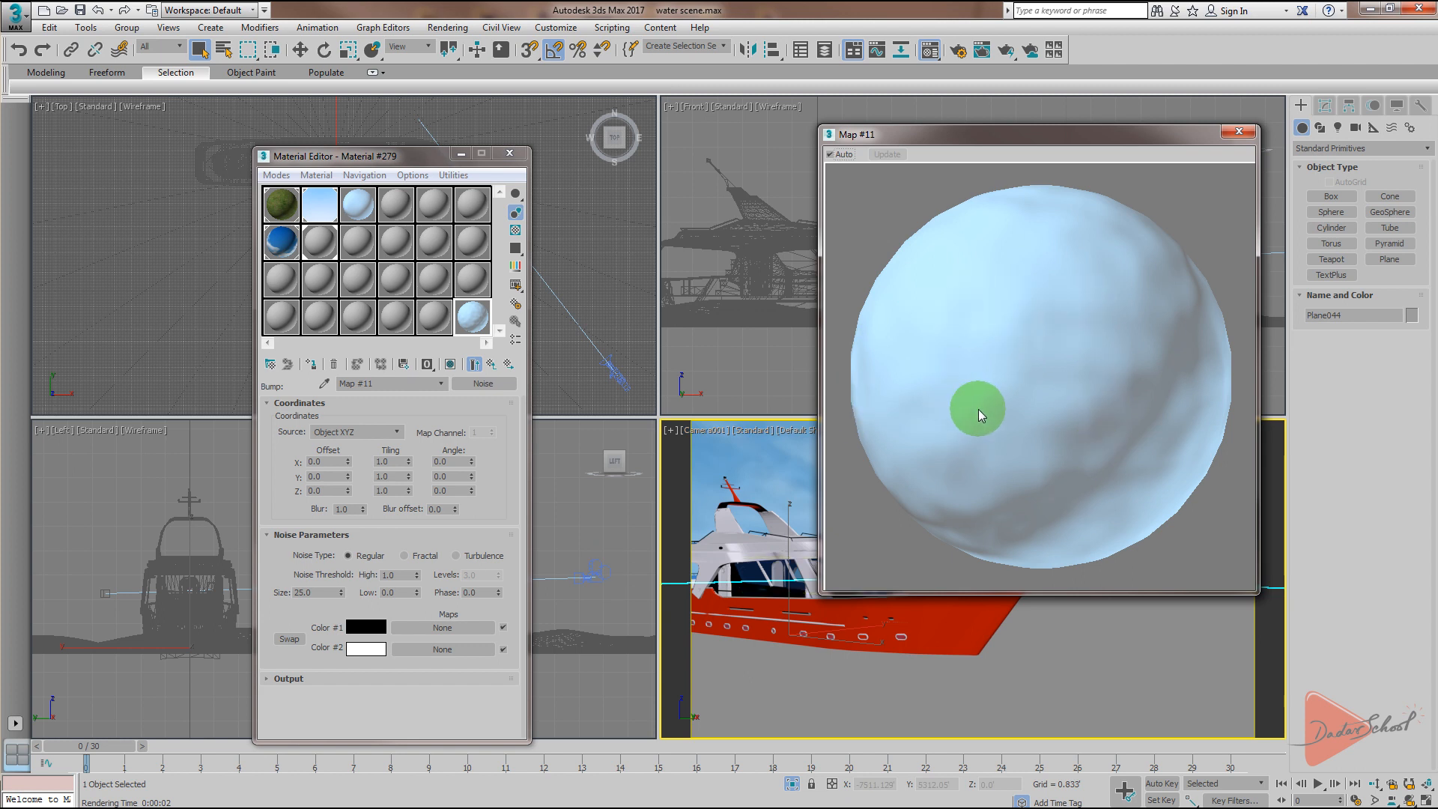
click(405, 556)
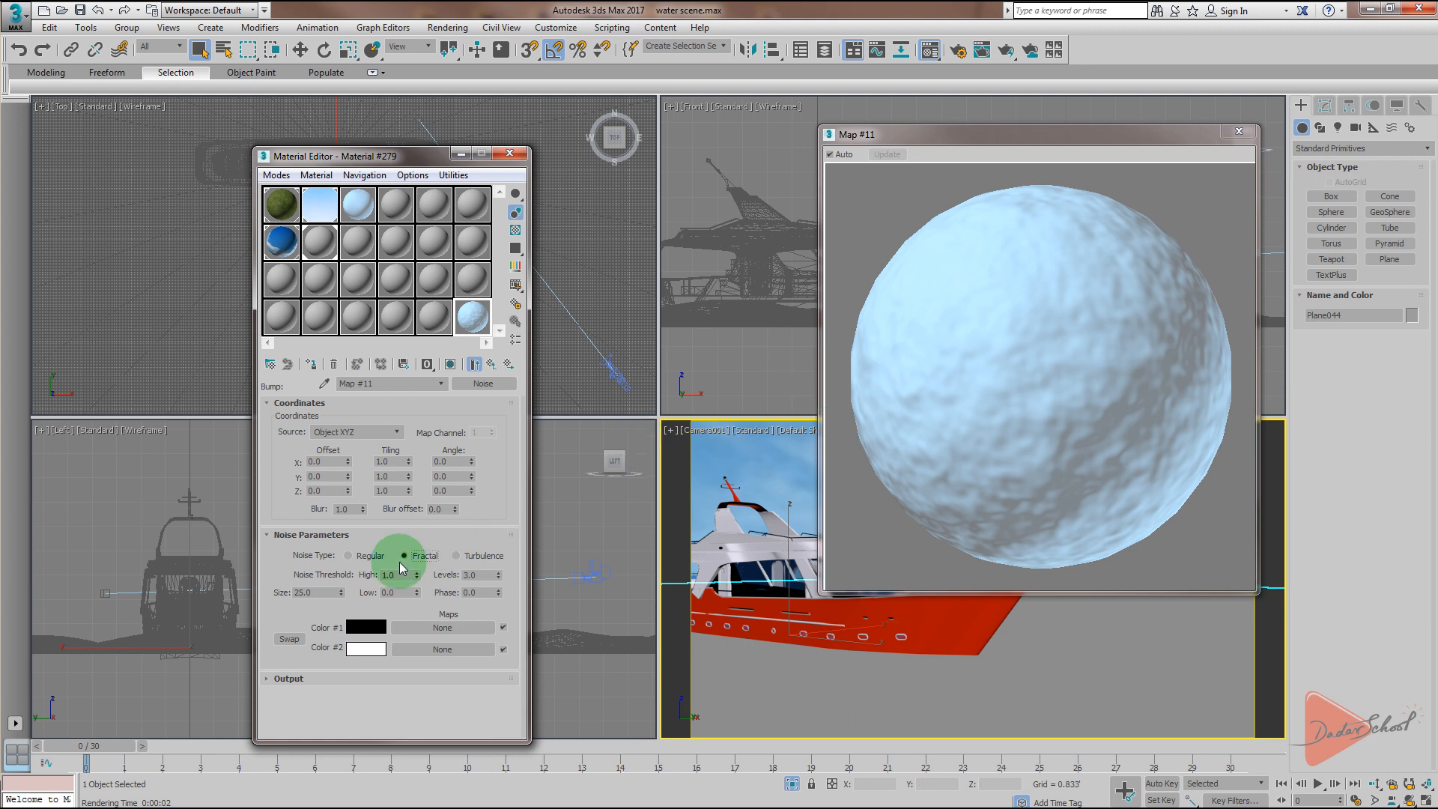
click(464, 562)
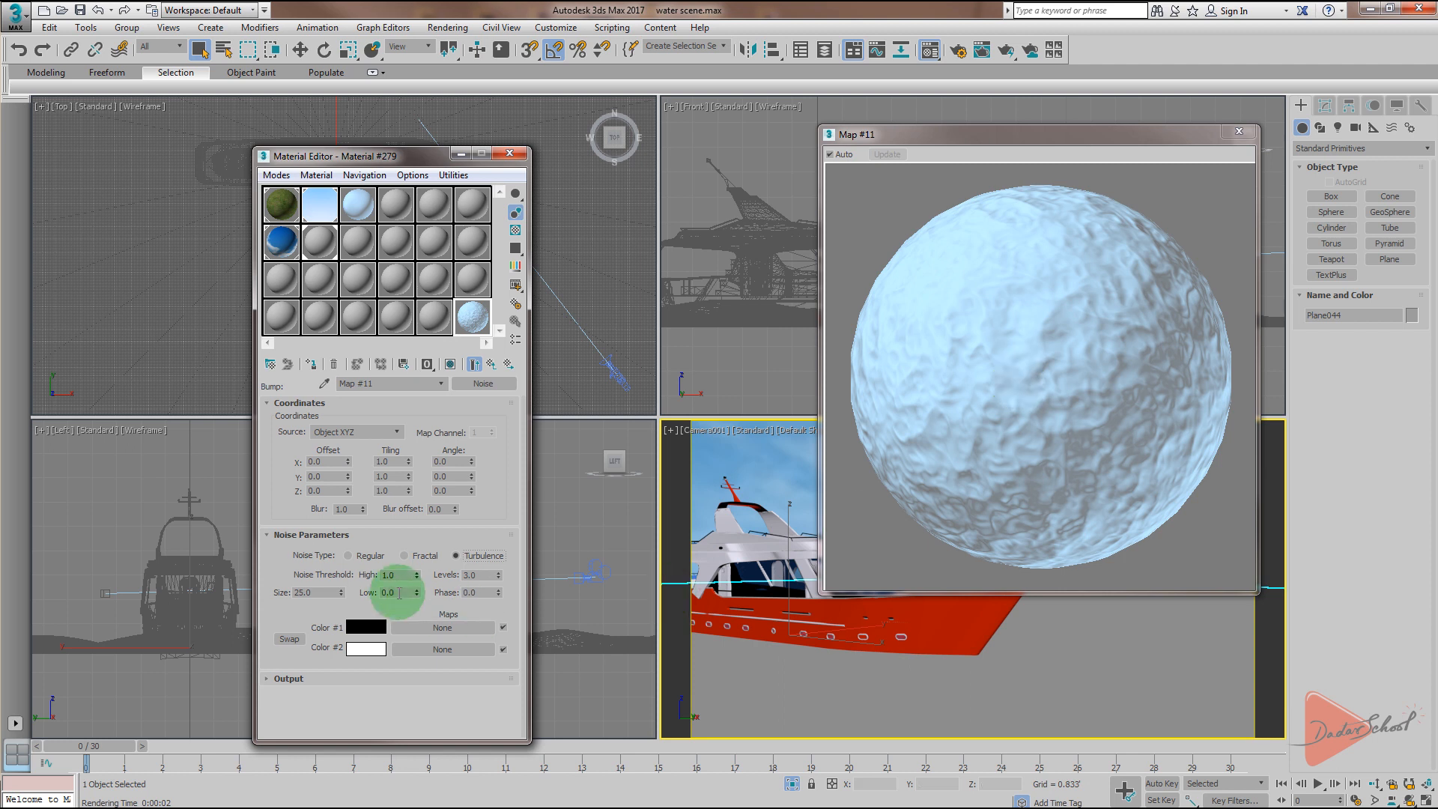
click(412, 560)
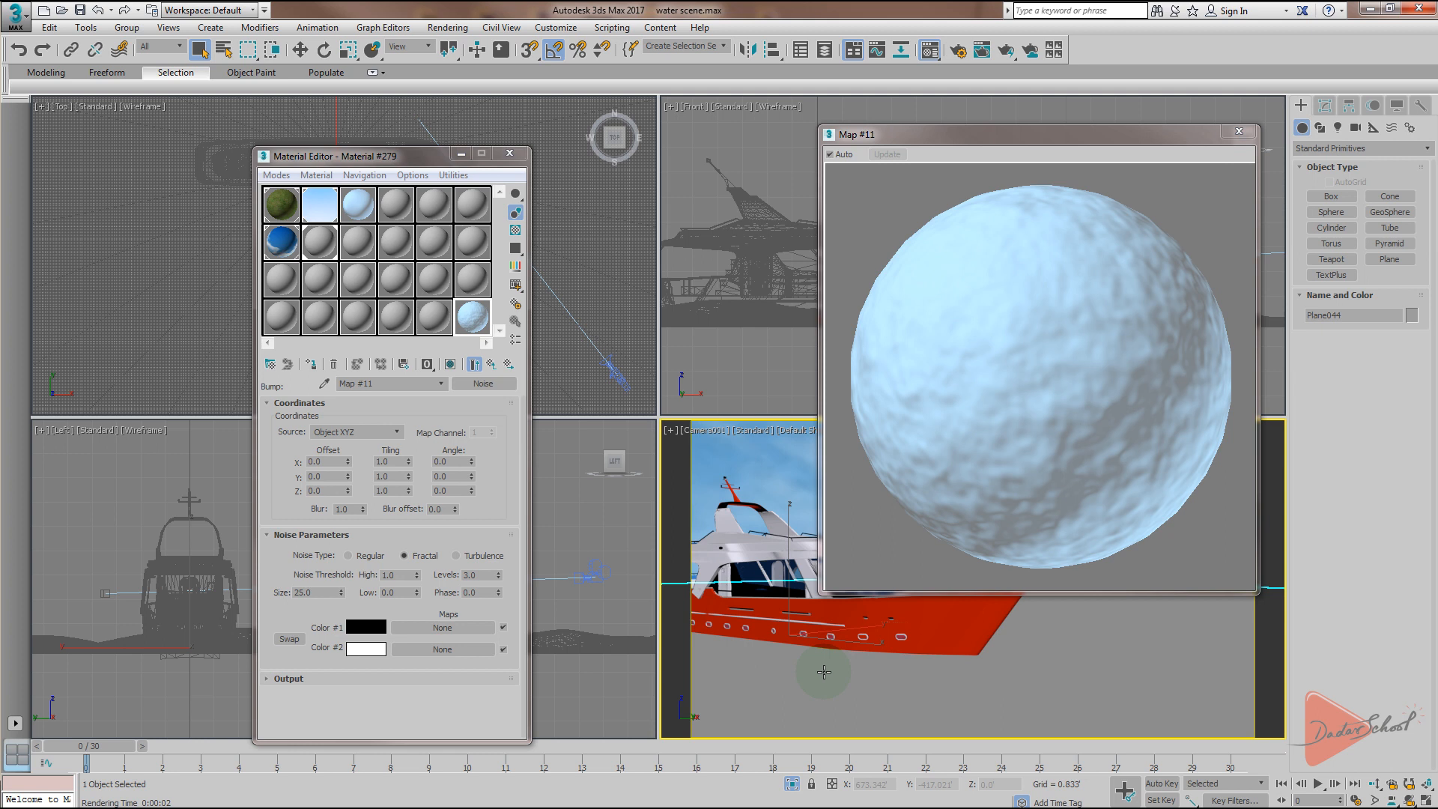
- Assign the water material to the selected plane, show it shaded in the viewport, and close the enlarged preview
click(312, 364)
click(450, 364)
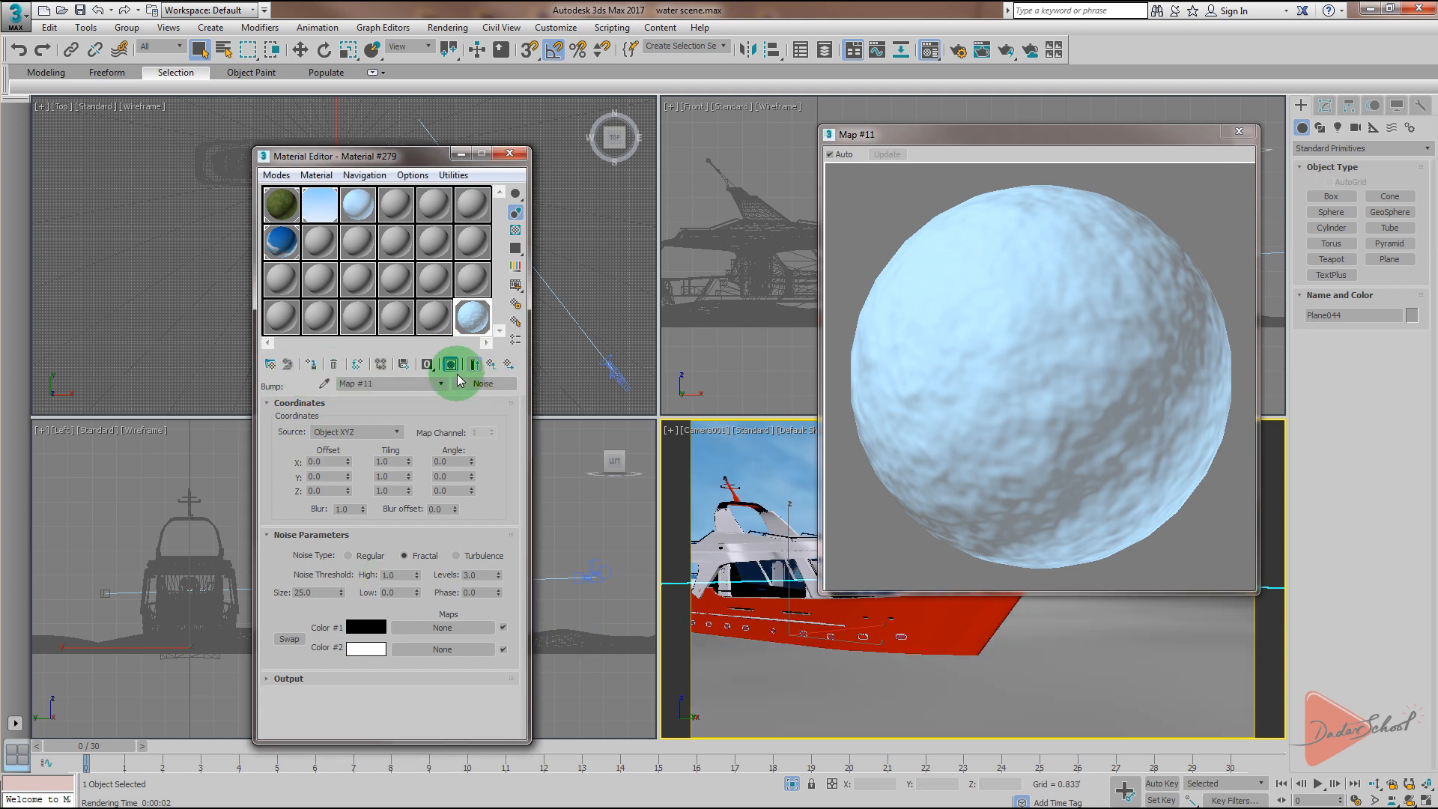
click(1238, 133)
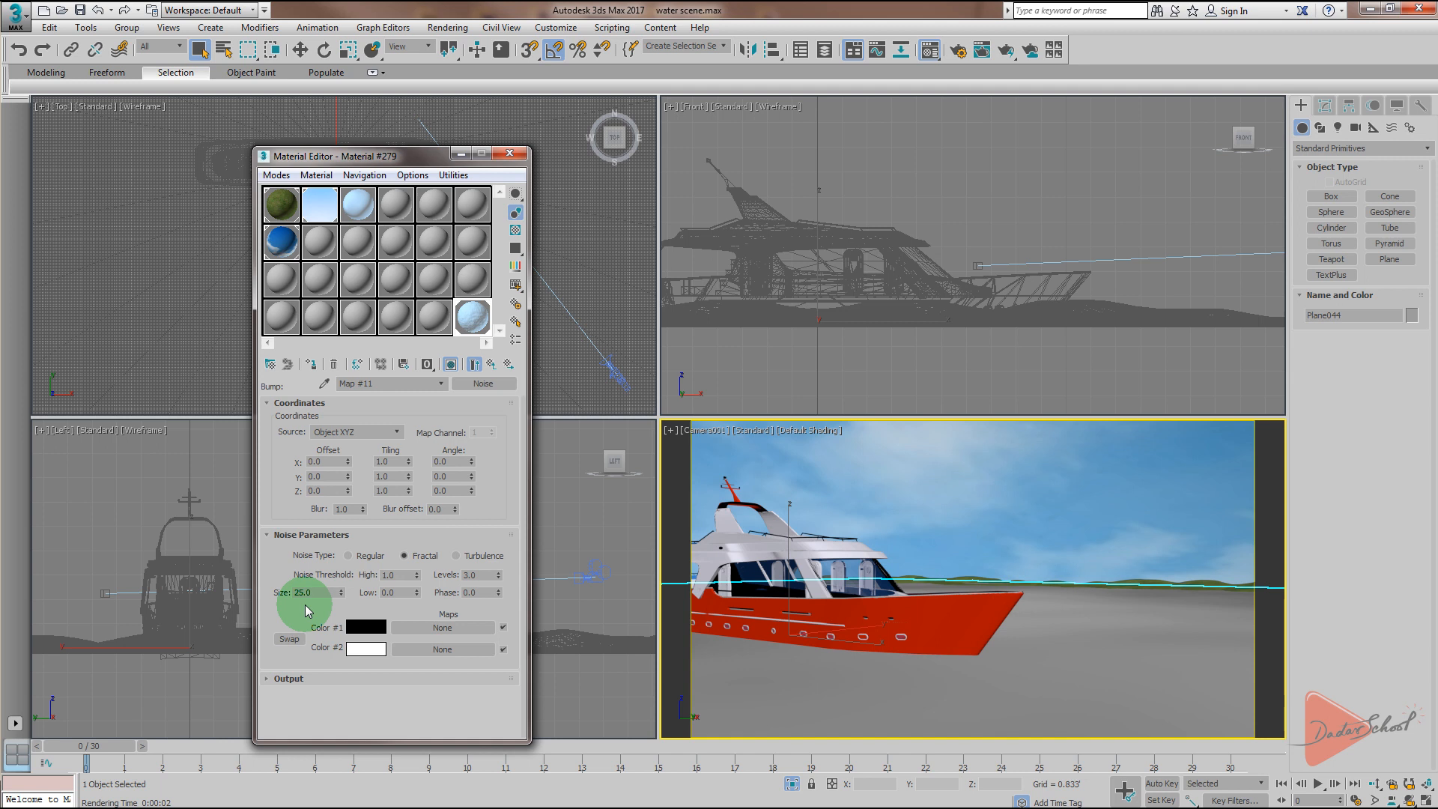
- Render the Camera001 view to check the water reflections
click(365, 538)
click(696, 7)
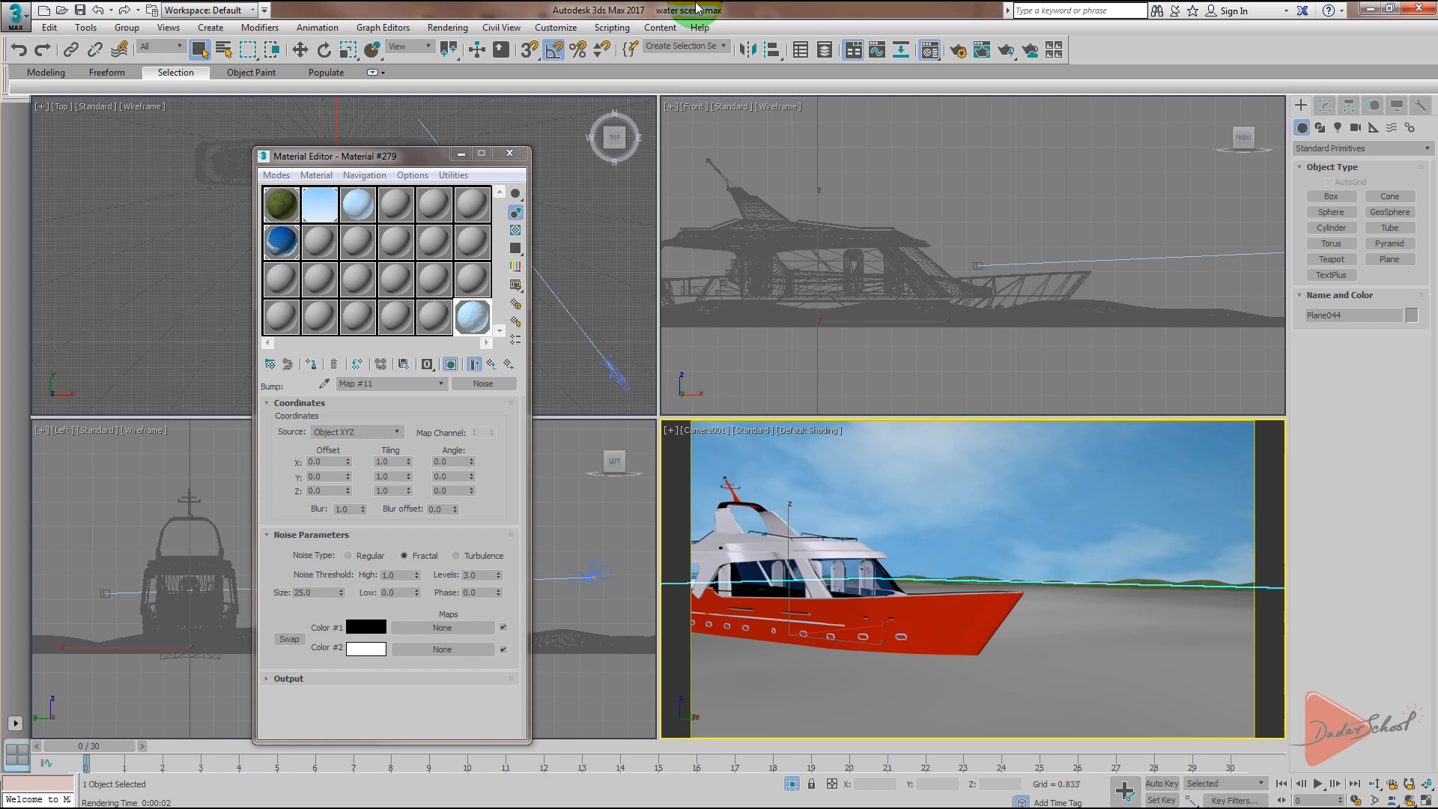
key(shift+q)
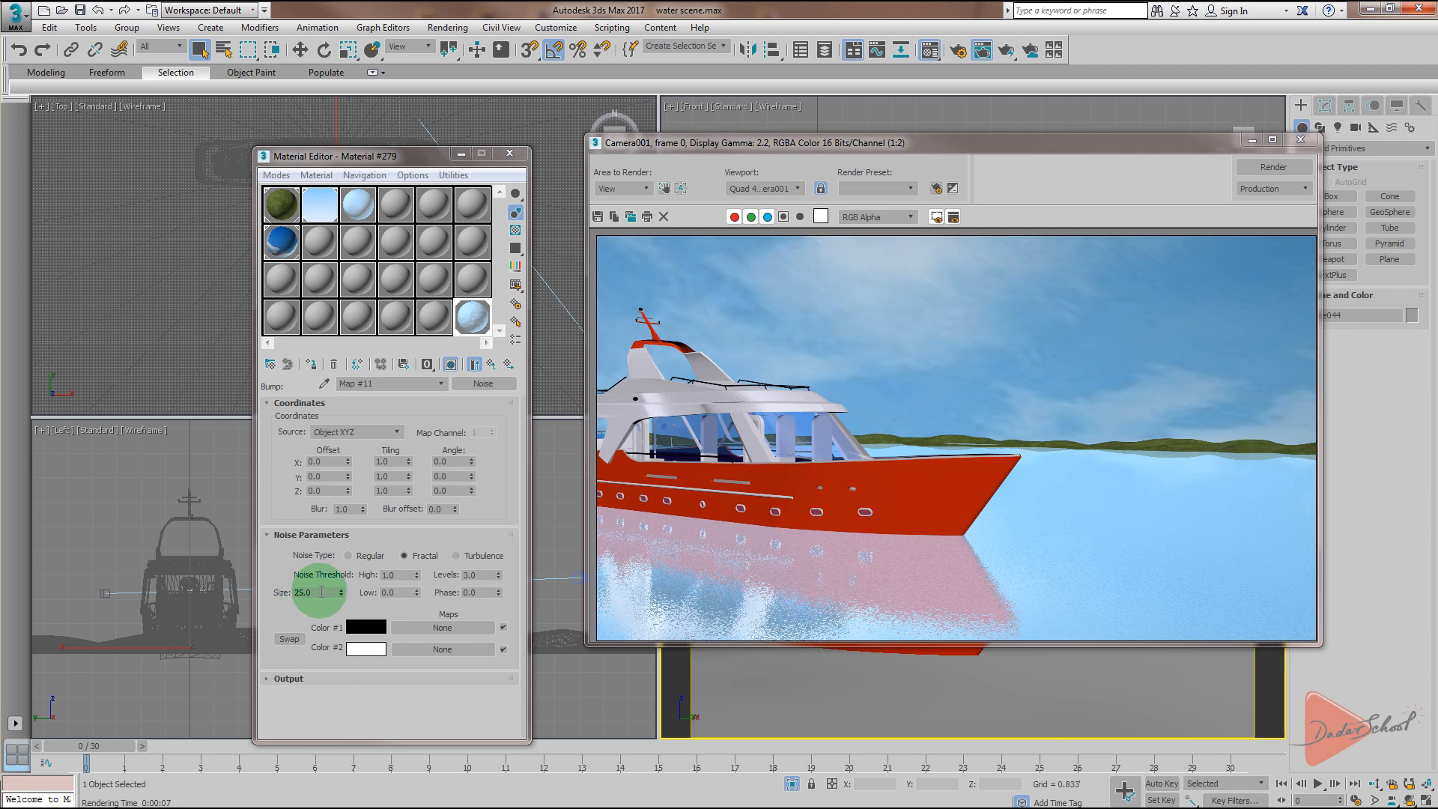
- Set the bump Noise map's size to 360
double_click(320, 592)
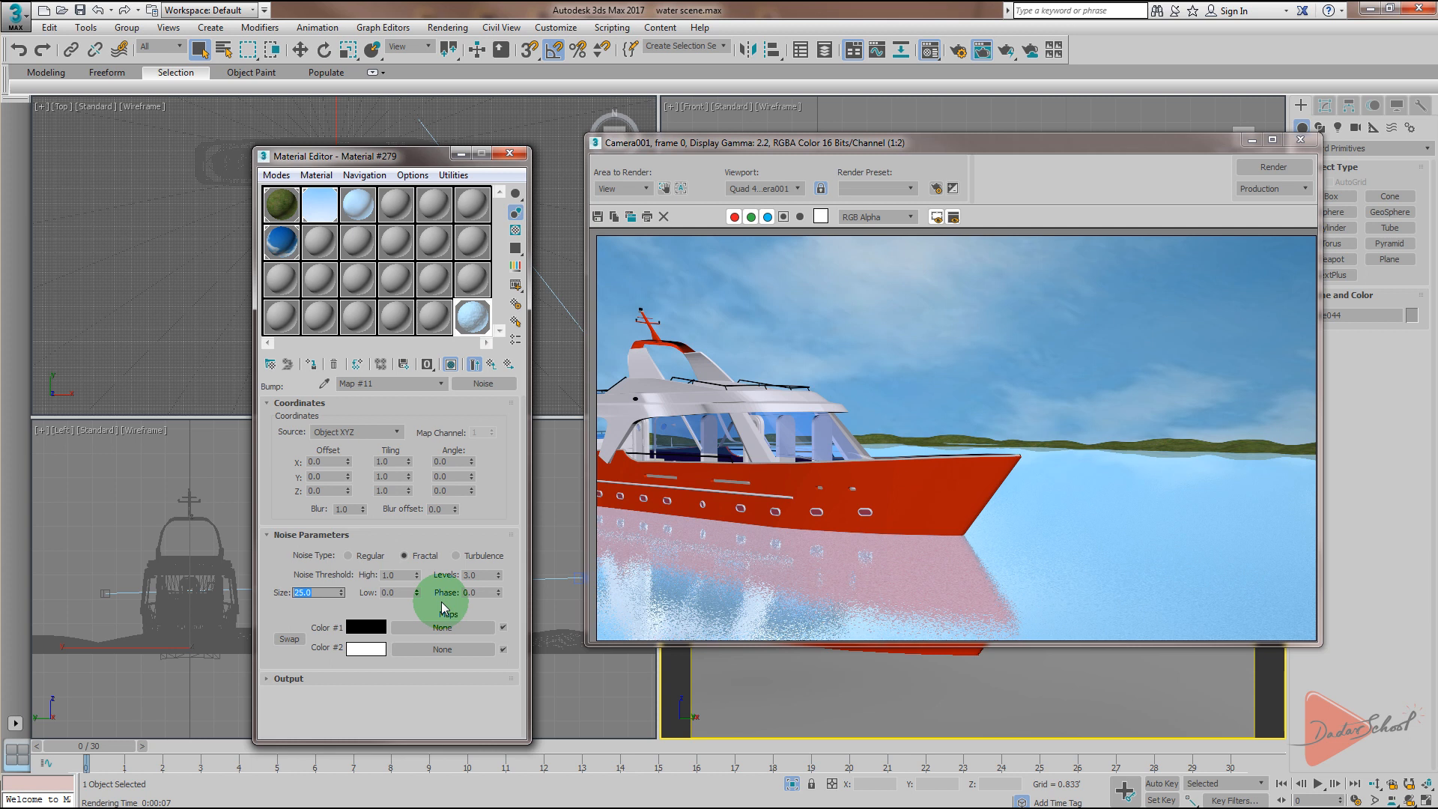
text(360)
key(Return)
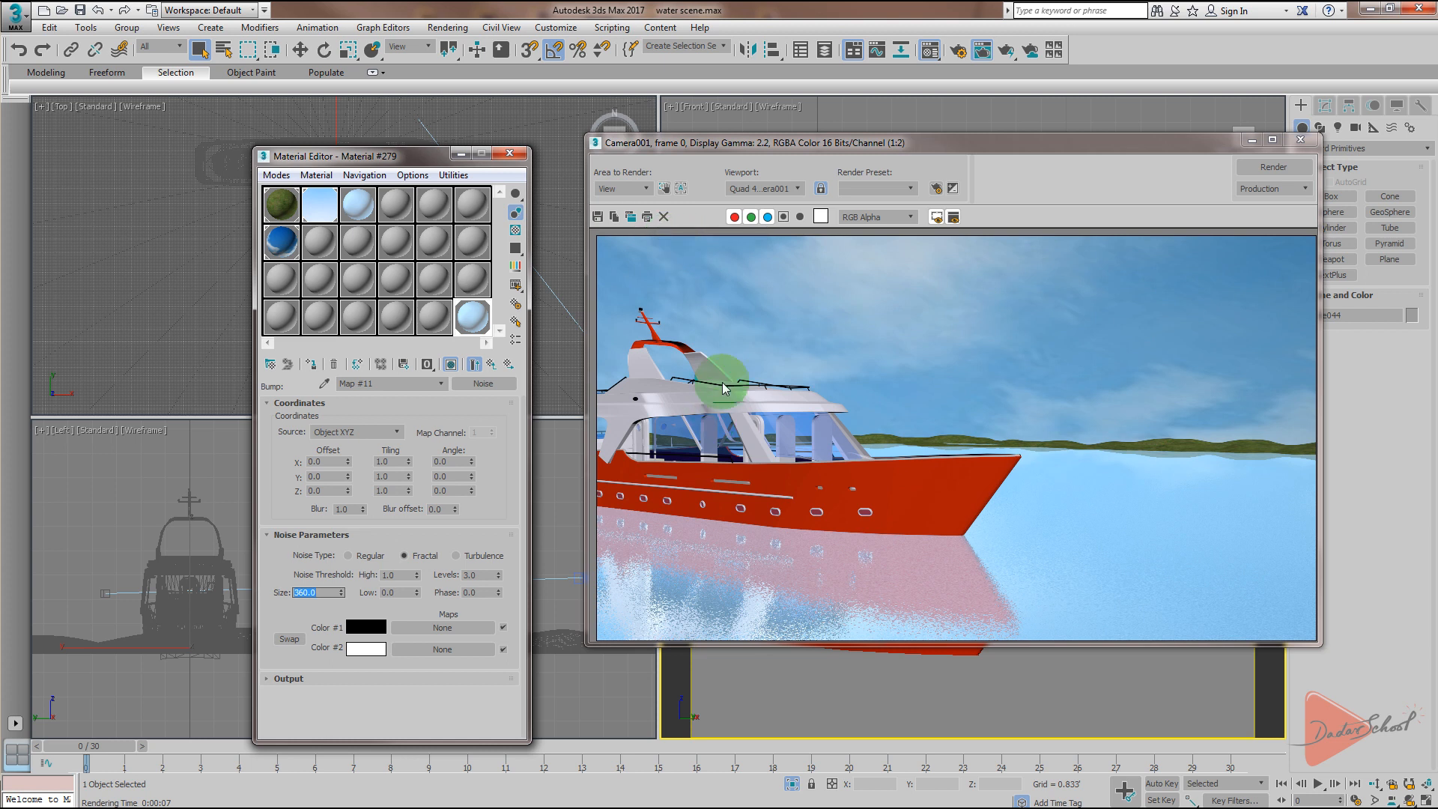
- Clone the rendered image, place both render windows side by side, and render the camera view again
click(630, 216)
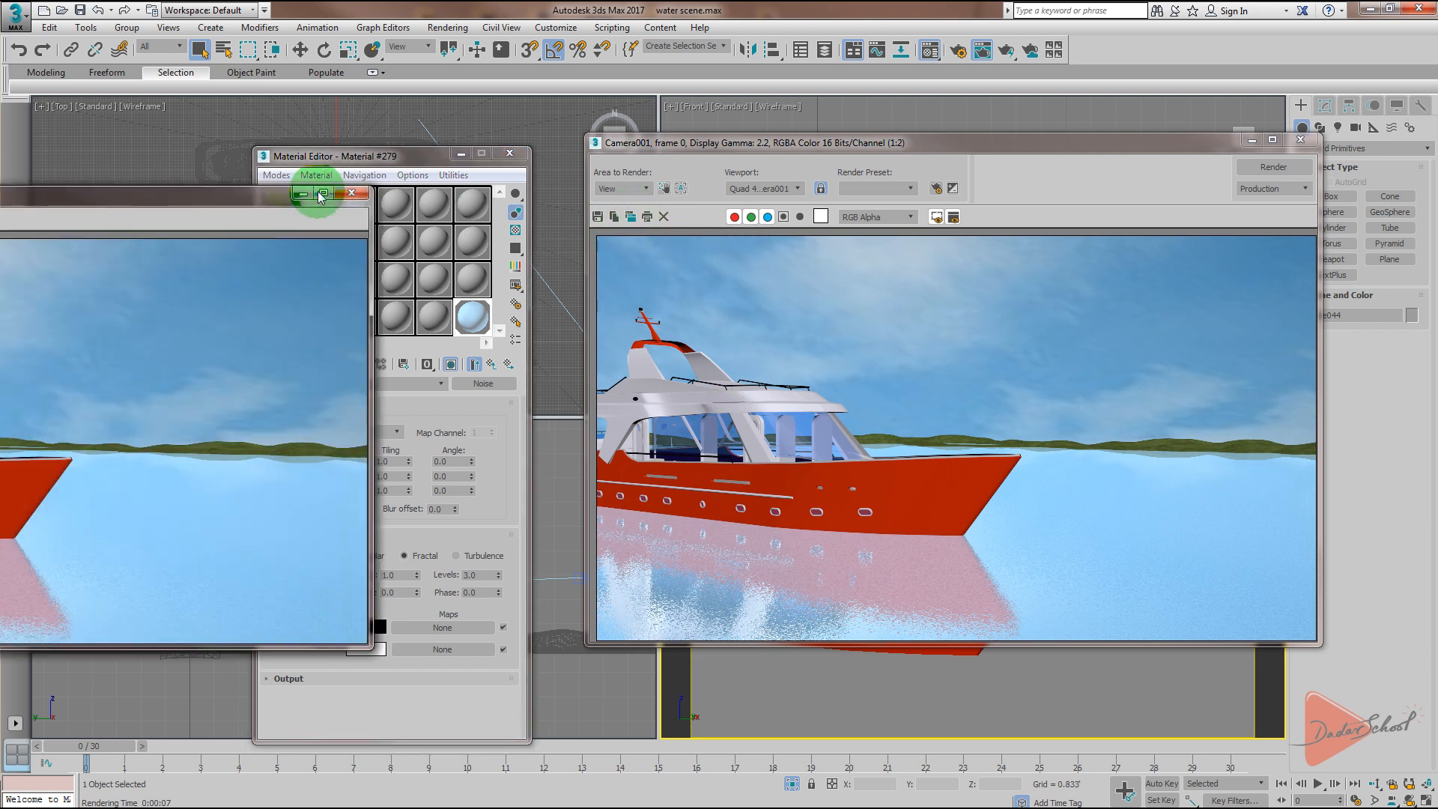
mouse_move(199, 201)
mouse_down()
mouse_move(471, 202)
mouse_move(625, 240)
mouse_up()
drag(839, 152, 899, 193)
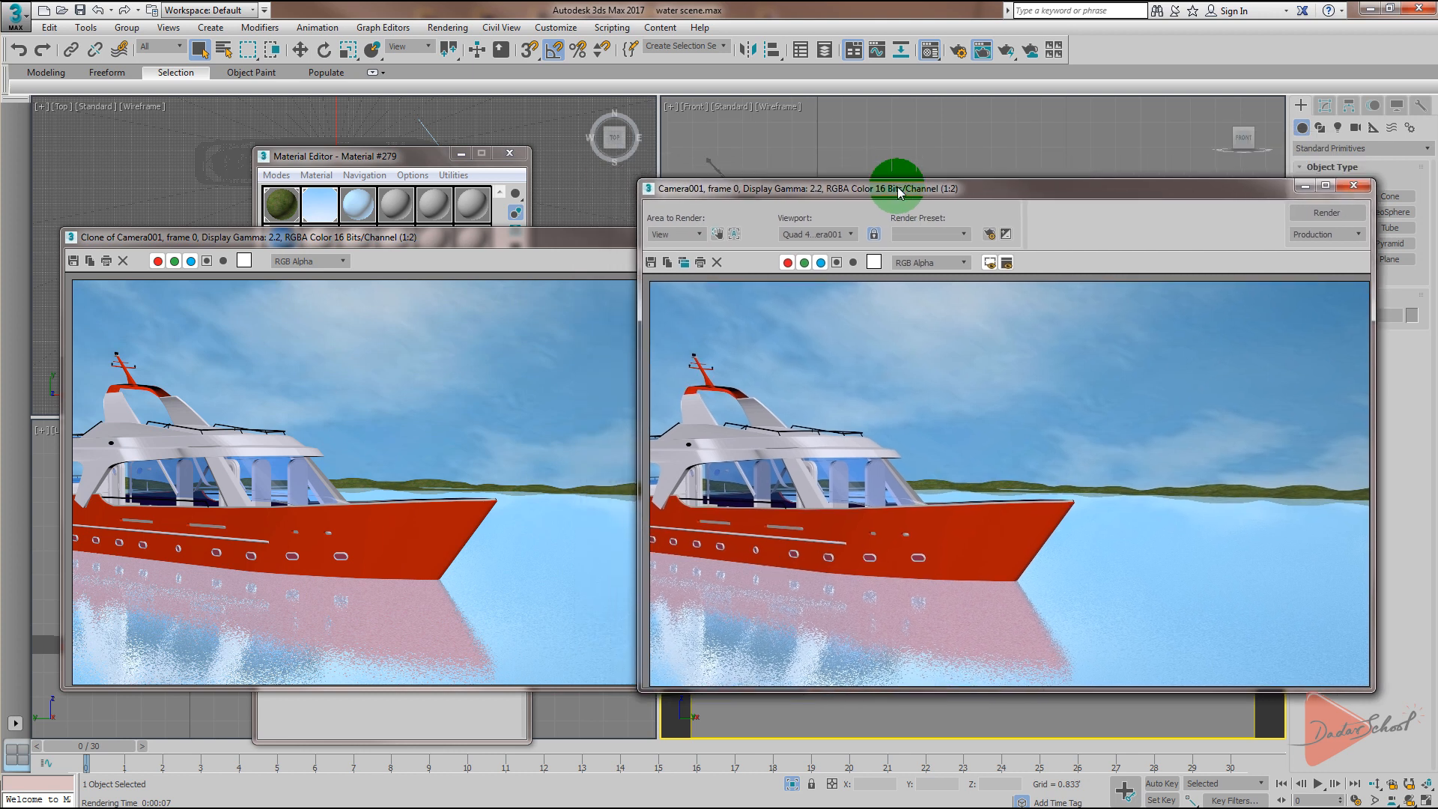
click(1323, 215)
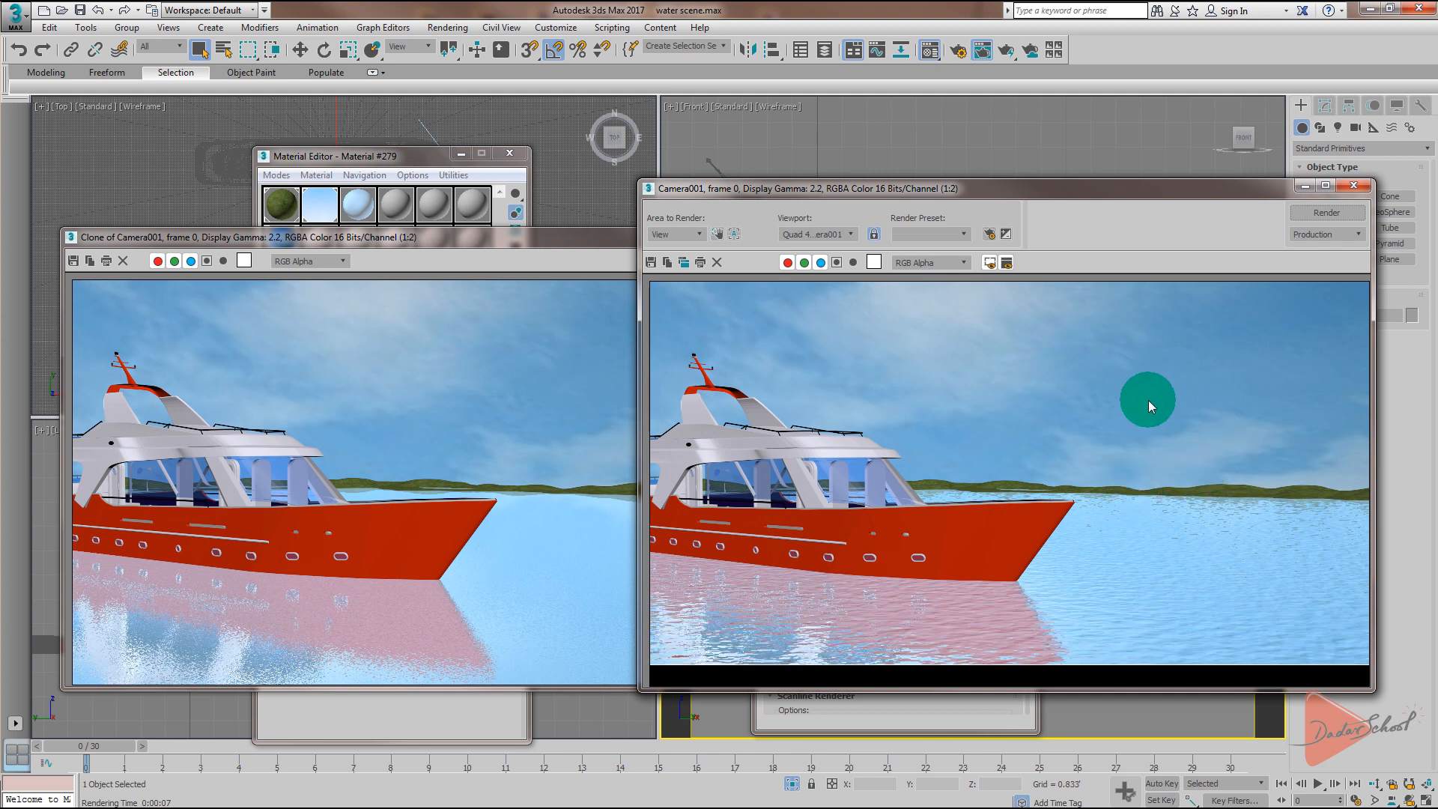
- Compare the water ripples in the cloned and new renders, and close the clone window
click(533, 574)
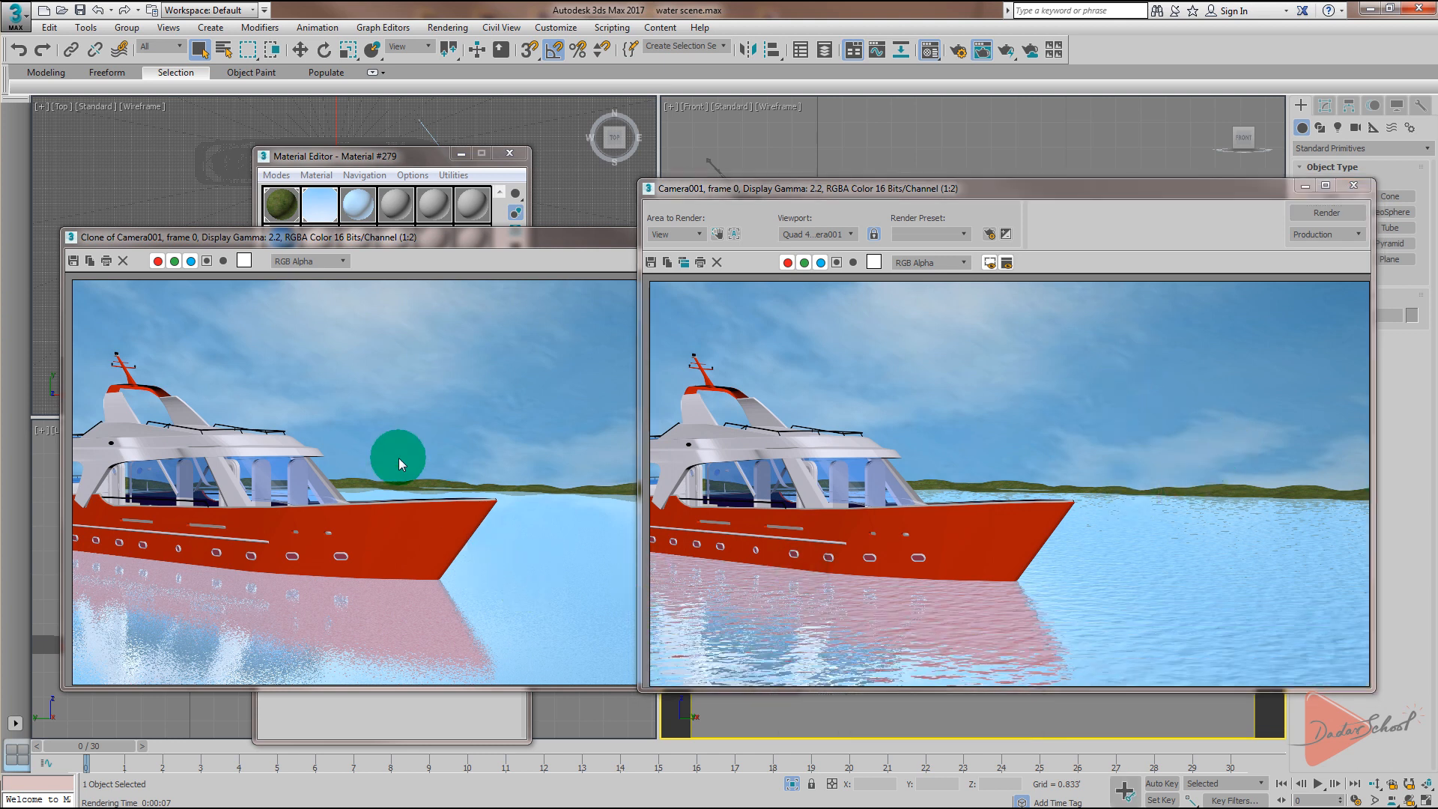
click(351, 155)
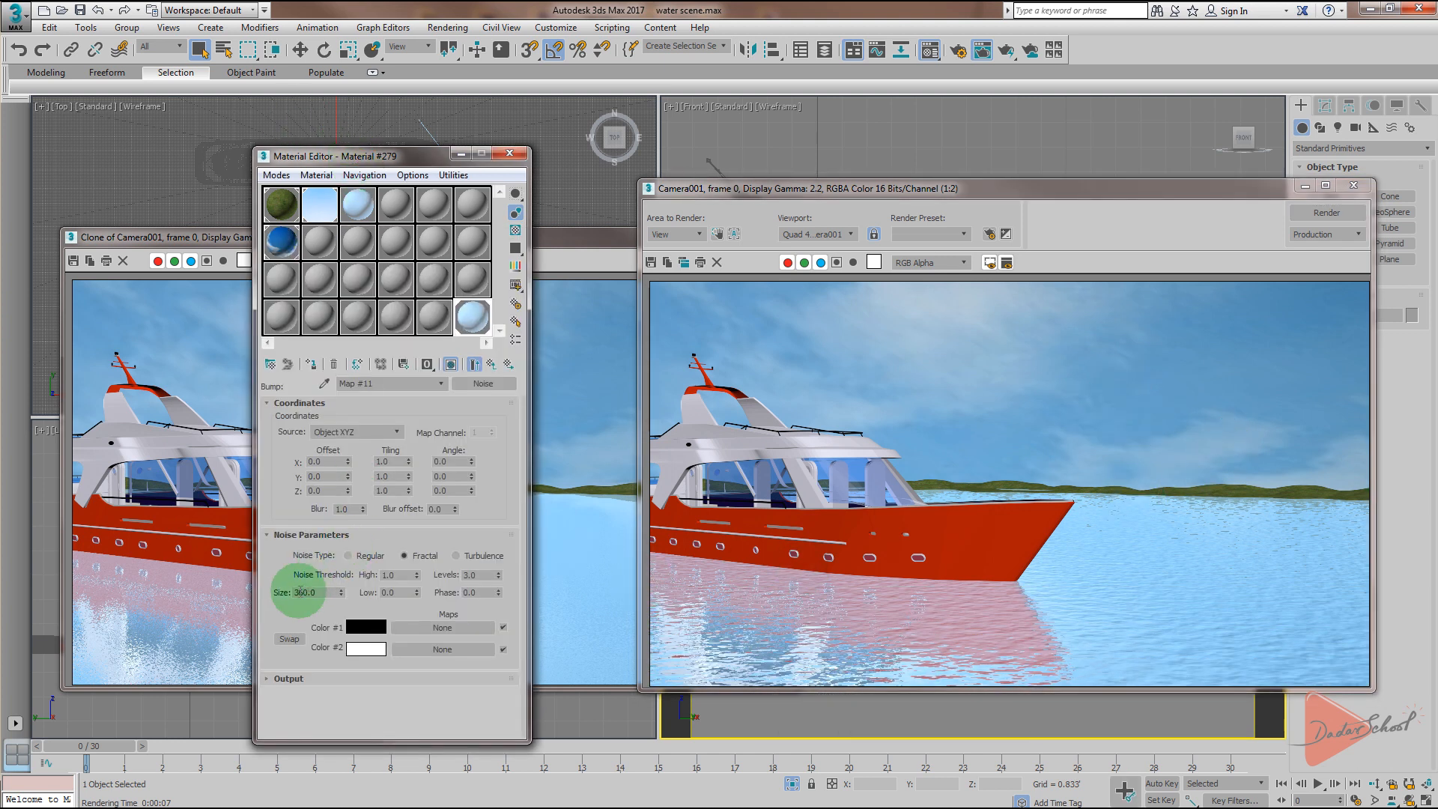
click(196, 497)
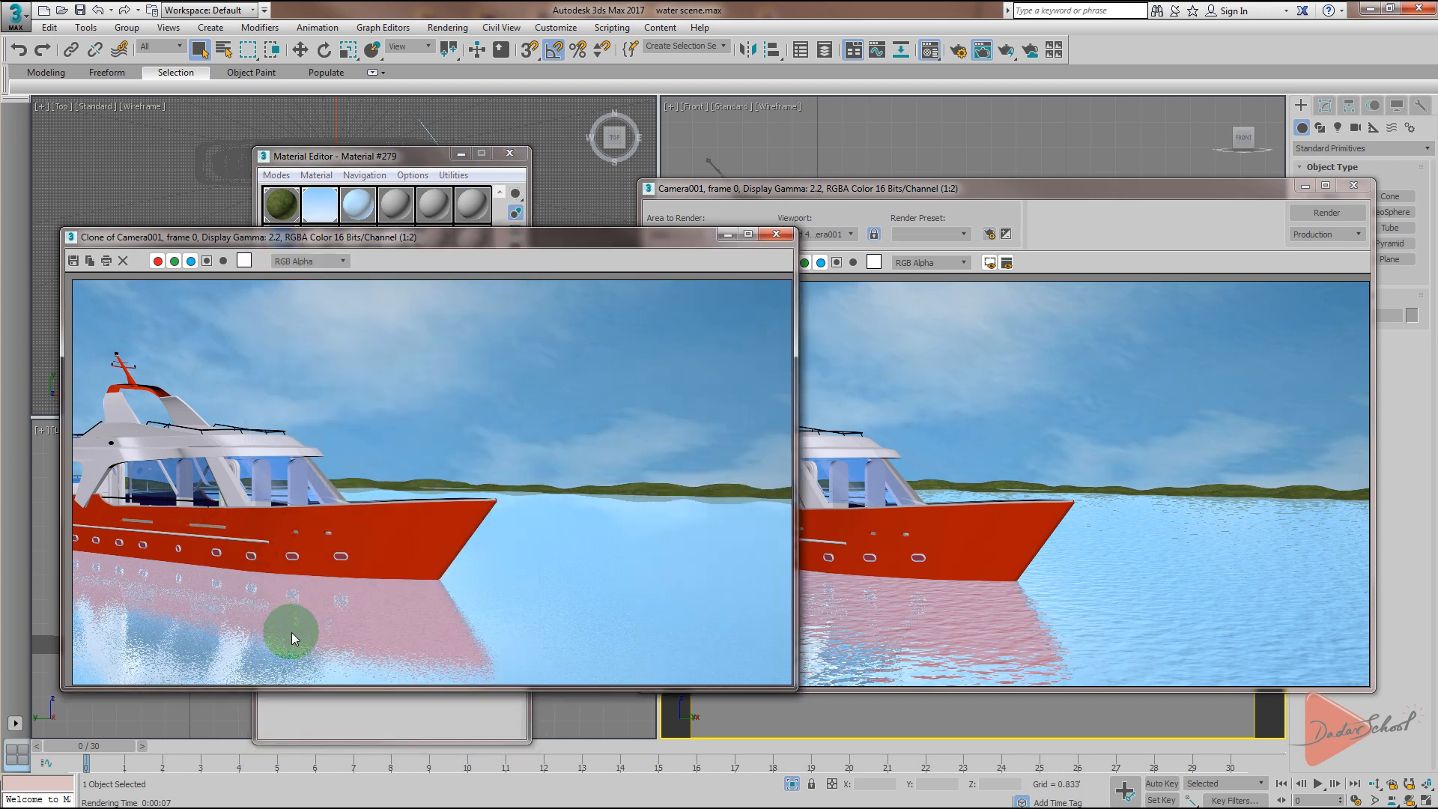
click(1048, 391)
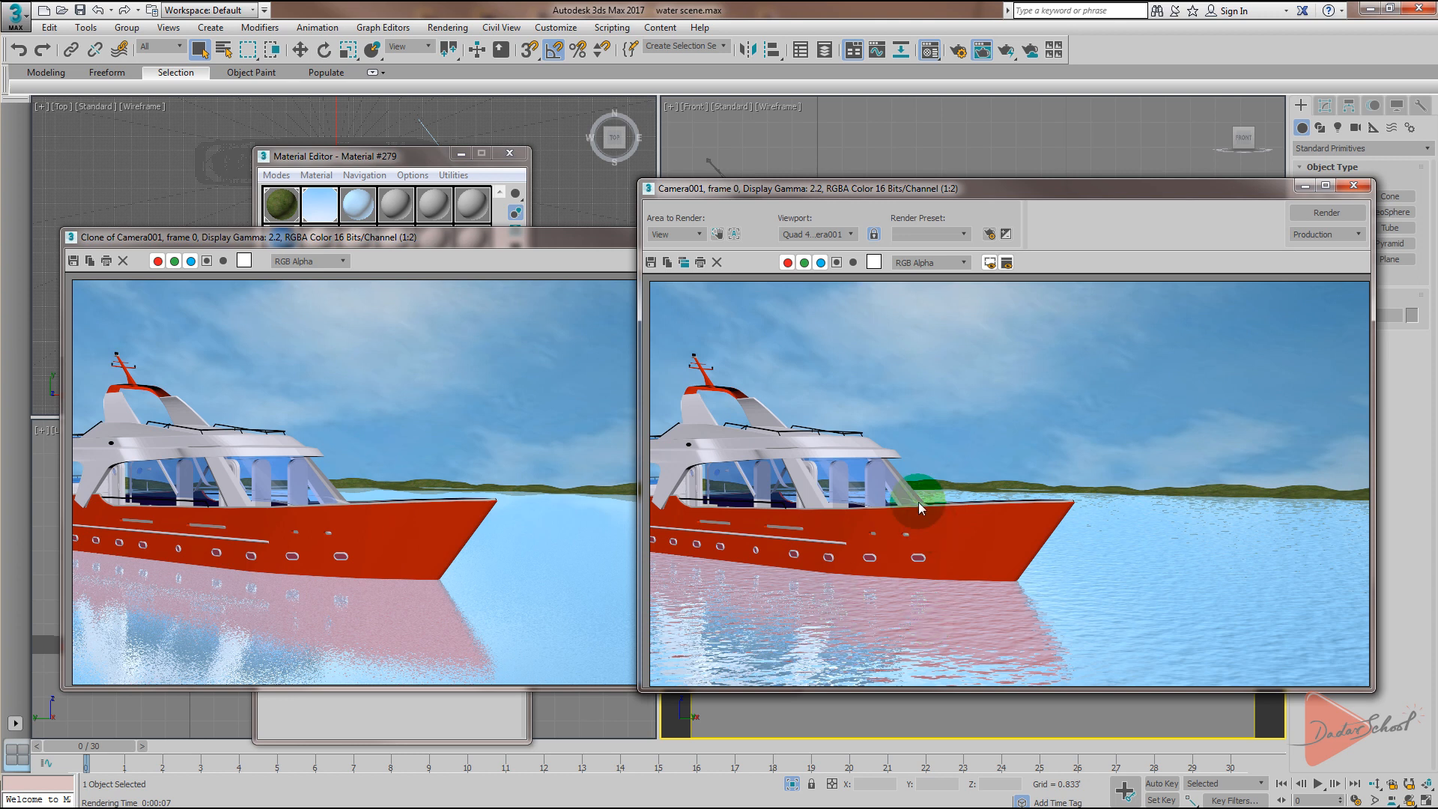
click(549, 306)
click(784, 237)
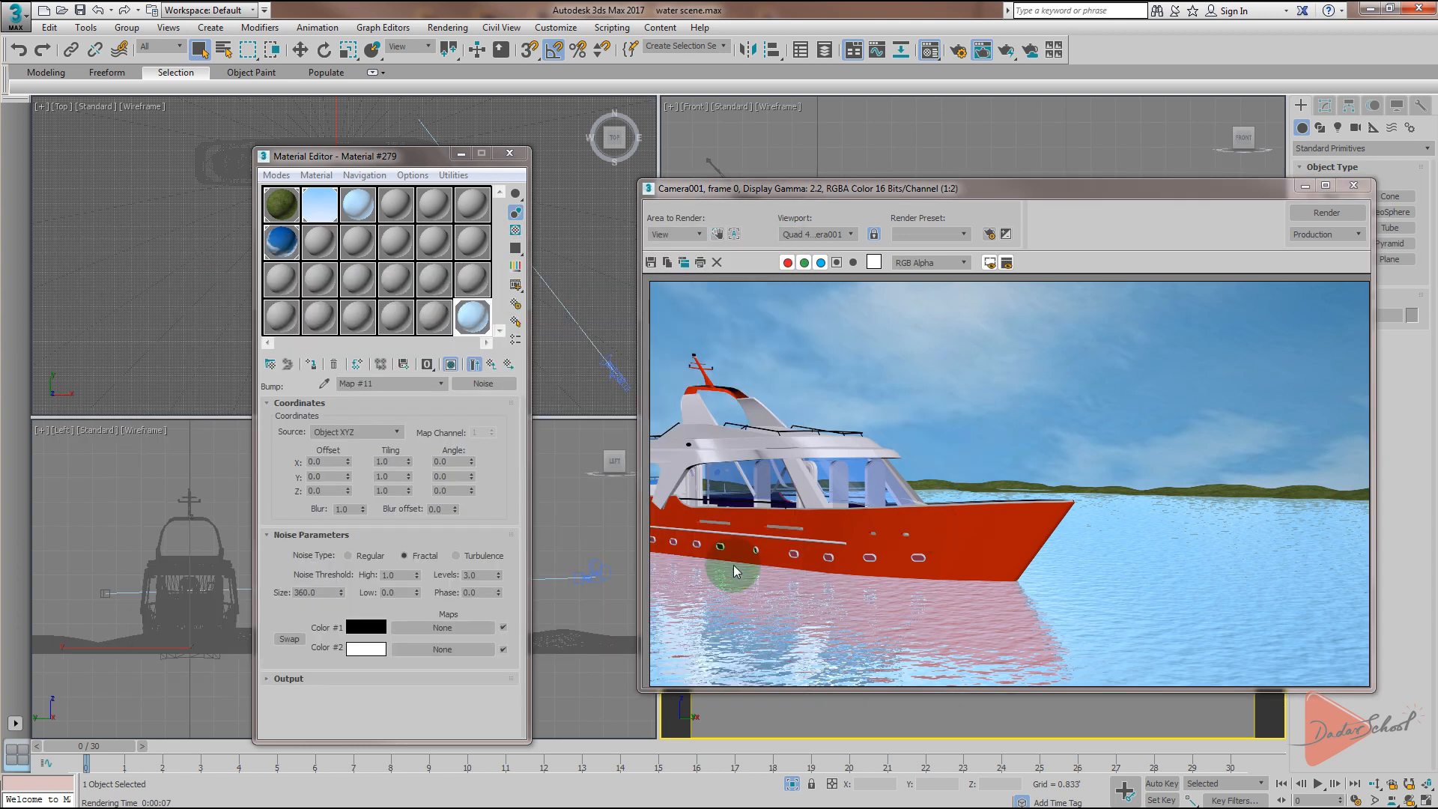